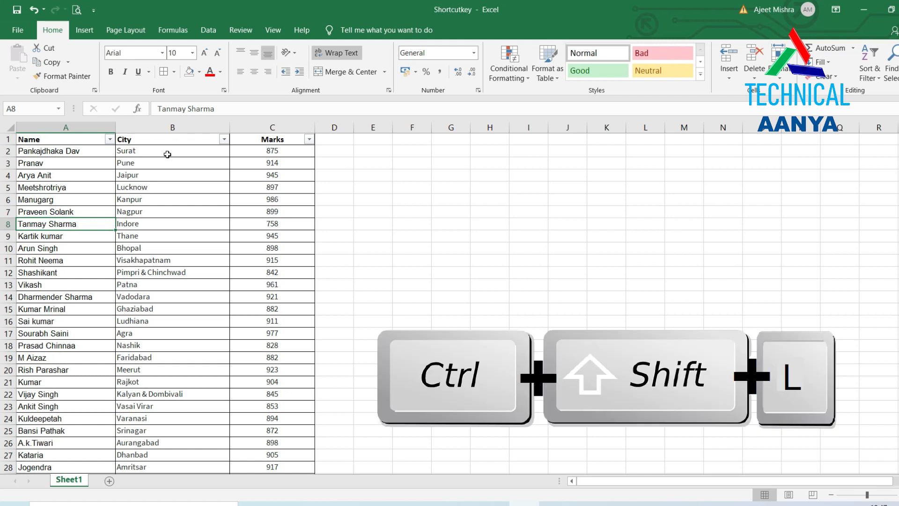
Toggle the header filter dropdowns off, on and off again, then select cell A6.
{"action": "key", "text": "ctrl+shift+l"}
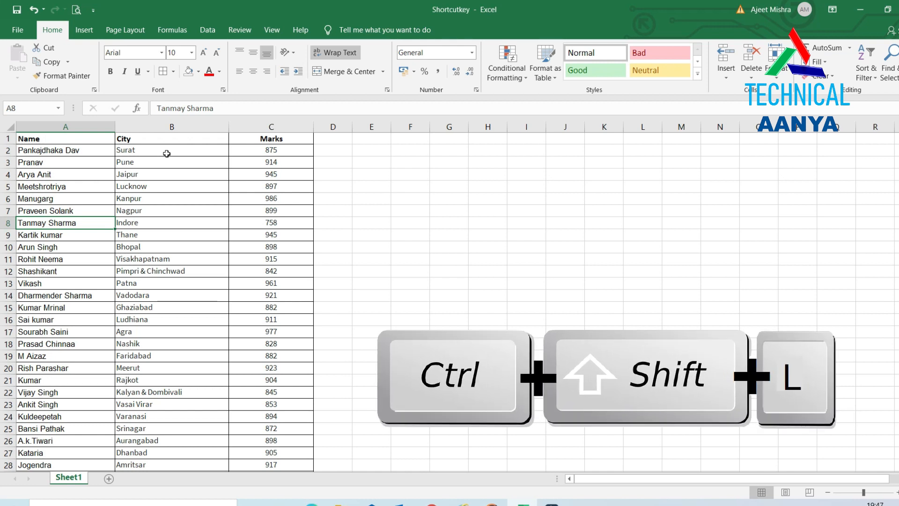
{"action": "key", "text": "ctrl+shift+l"}
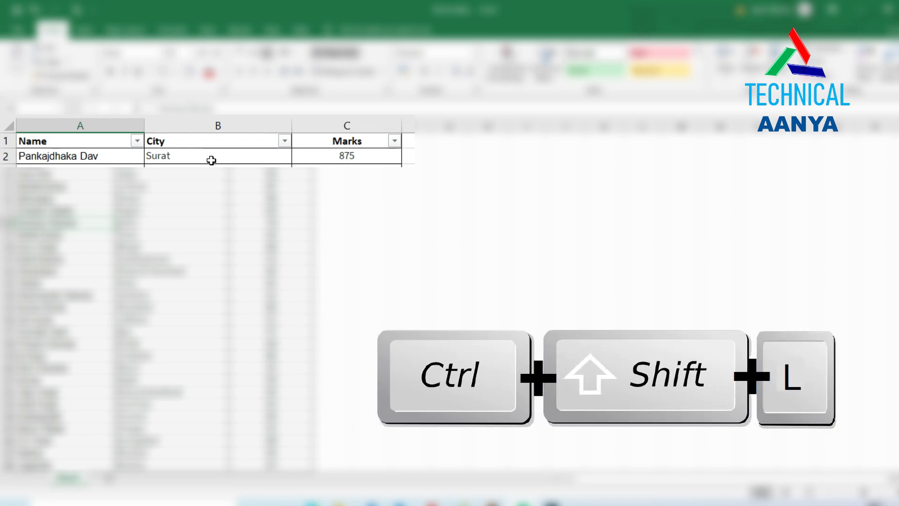
{"action": "key", "text": "ctrl+shift+l"}
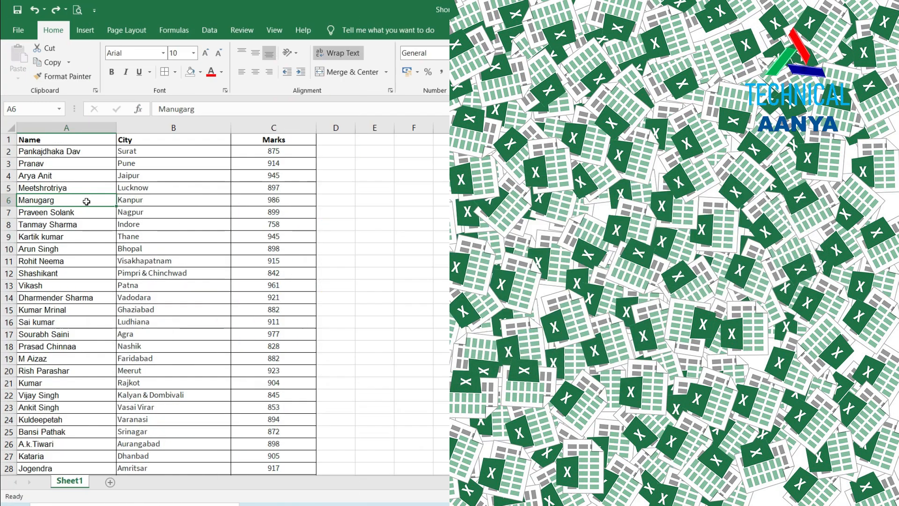
{"action": "left_click", "coordinate": [87, 201]}
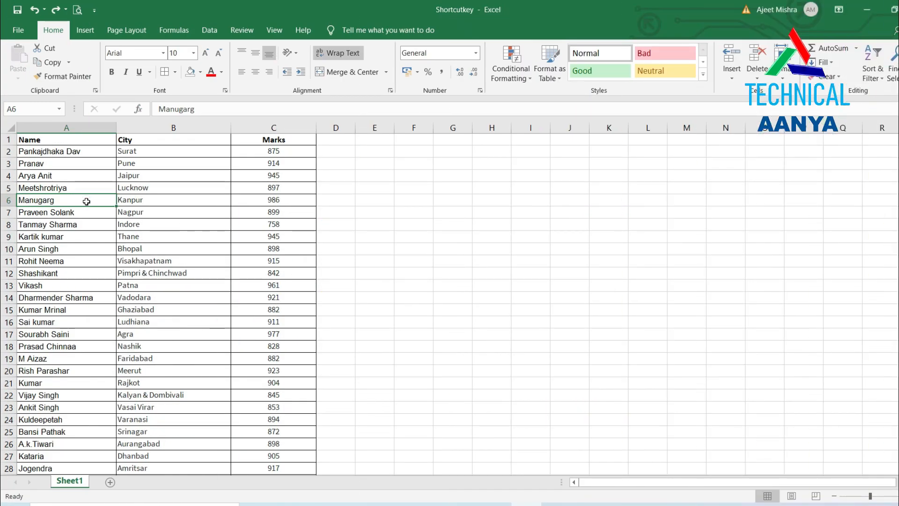
Make A1:C63 a table with headers and apply a blue Medium banded table style.
{"action": "key", "text": "ctrl+t"}
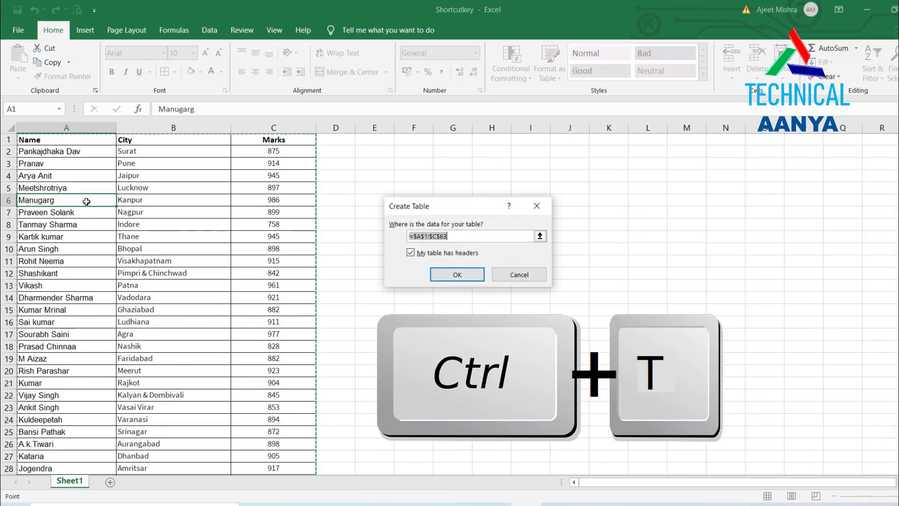
{"action": "left_click", "coordinate": [434, 277]}
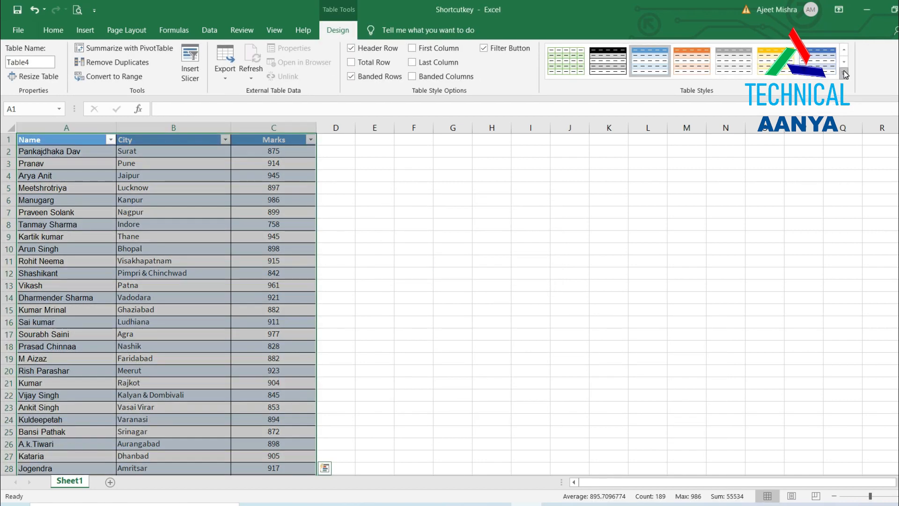
{"action": "left_click", "coordinate": [844, 74]}
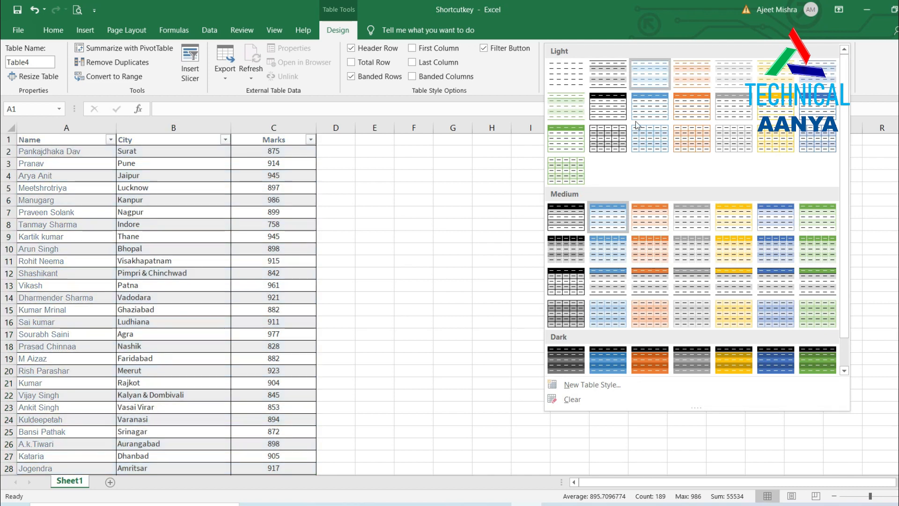
{"action": "left_click", "coordinate": [611, 253]}
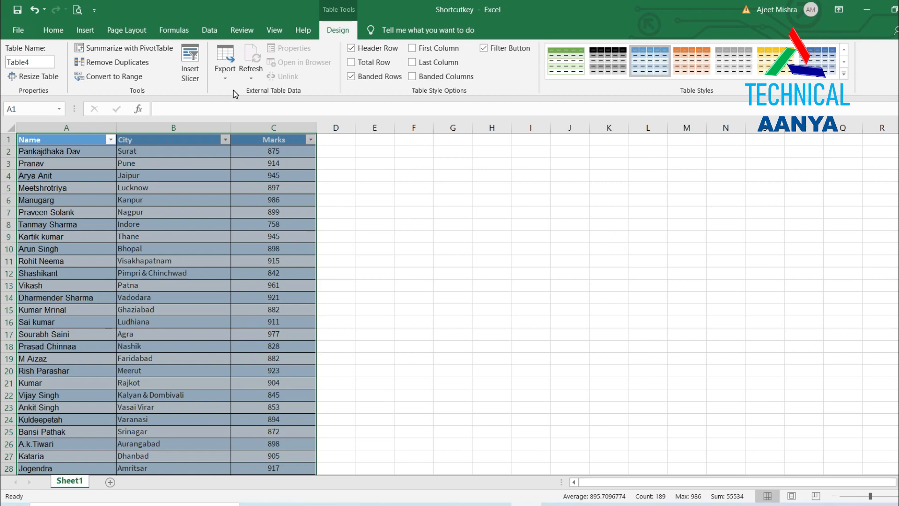
Add a Total row to the table and select its 55534 Marks total in C64.
{"action": "left_click", "coordinate": [566, 85]}
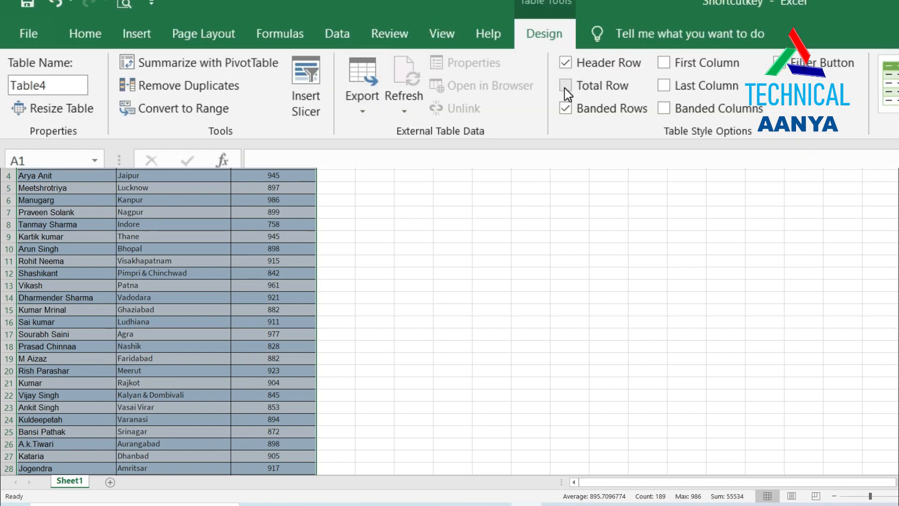
{"action": "scroll", "coordinate": [238, 293], "scroll_direction": "down", "scroll_amount": 16}
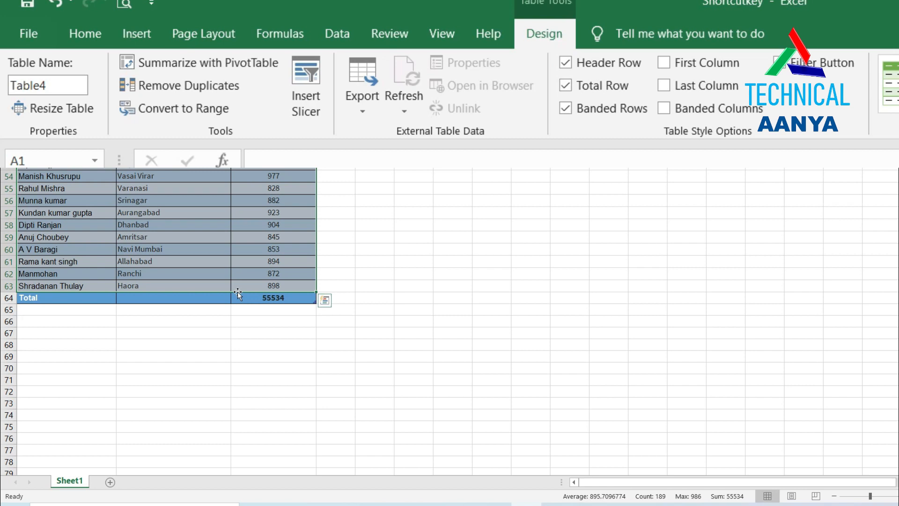
{"action": "left_click", "coordinate": [262, 300]}
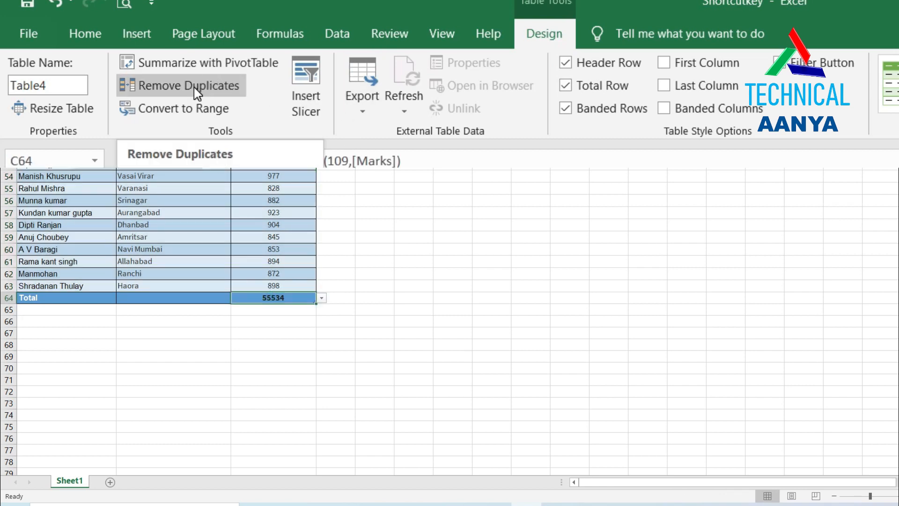
Cancel the PivotTable setup, then run Remove Duplicates on all columns, finding none.
{"action": "left_click", "coordinate": [186, 61]}
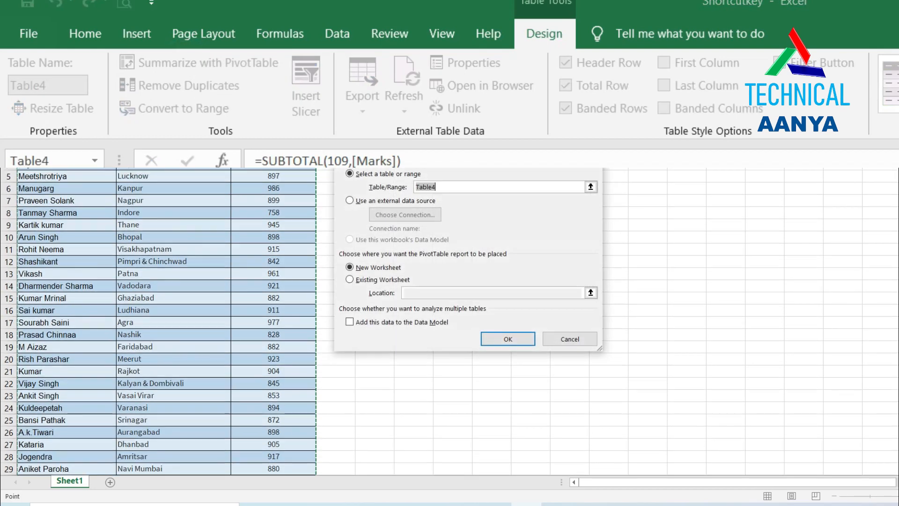
{"action": "key", "text": "Escape"}
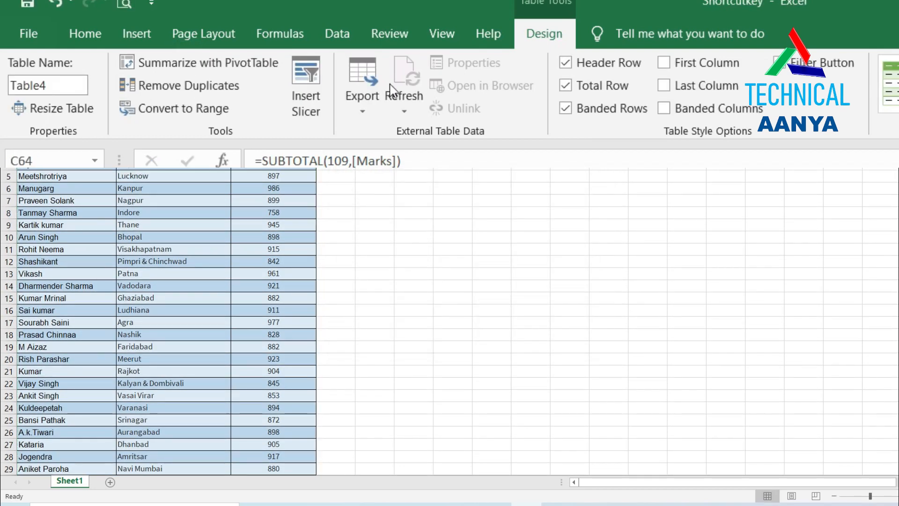
{"action": "left_click", "coordinate": [223, 91]}
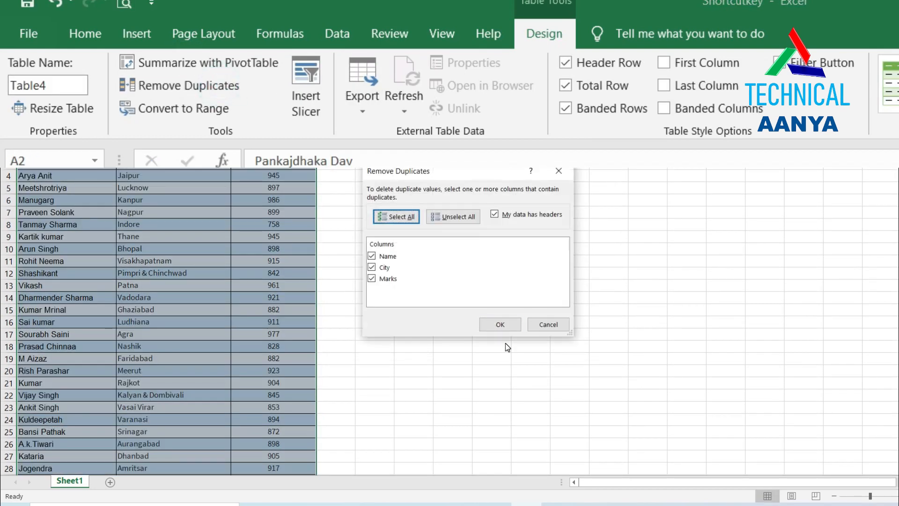
{"action": "left_click", "coordinate": [504, 327]}
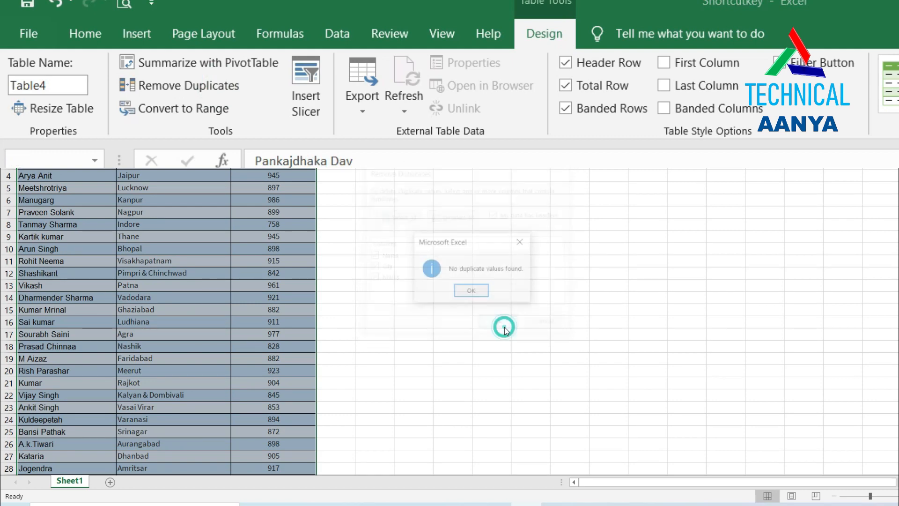
{"action": "left_click", "coordinate": [472, 292]}
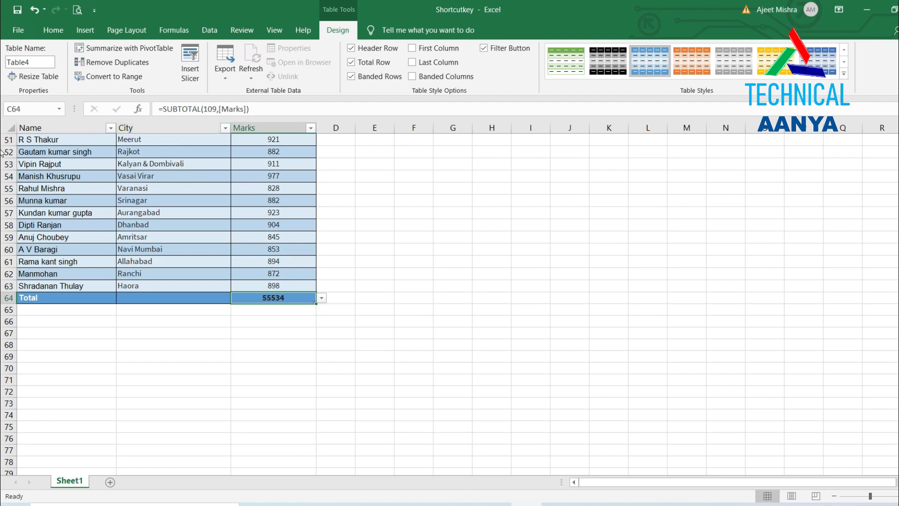
Convert Table4 back to a normal range, confirming with Yes.
{"action": "scroll", "coordinate": [3, 152], "scroll_direction": "up", "scroll_amount": 17}
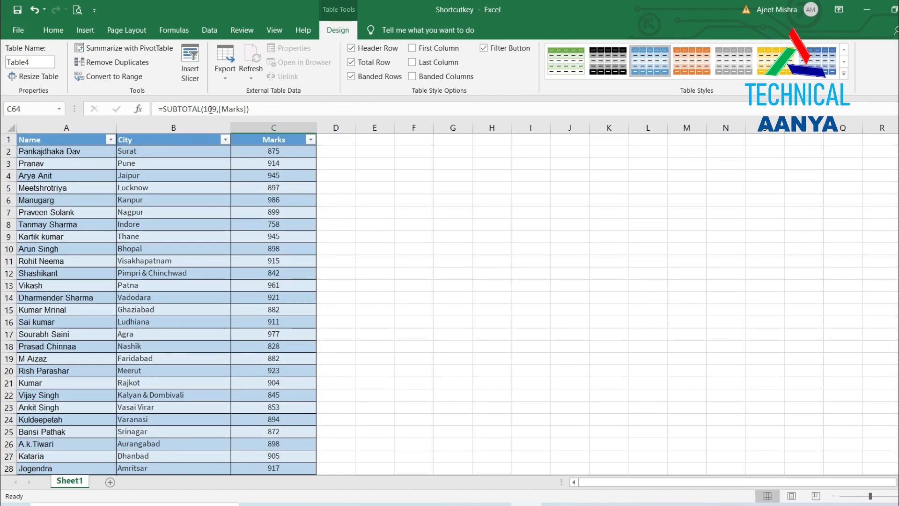
{"action": "left_click", "coordinate": [103, 80]}
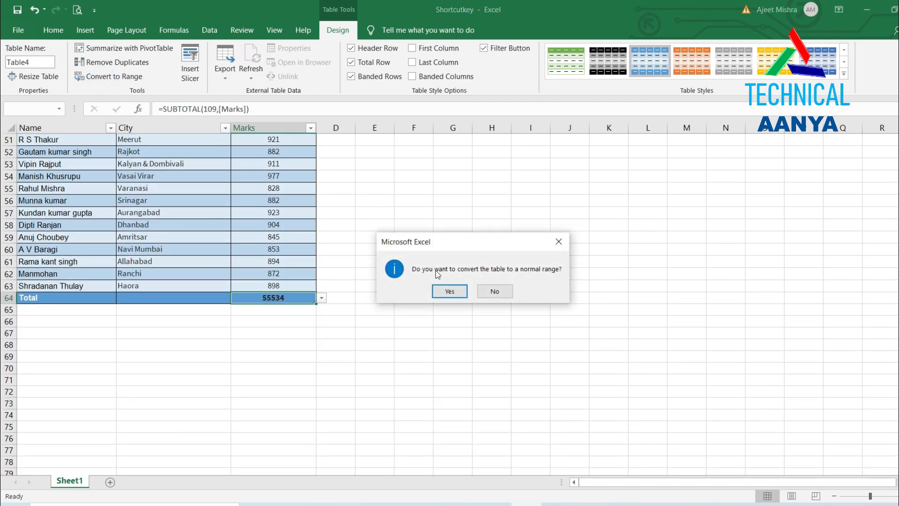
{"action": "left_click", "coordinate": [453, 291]}
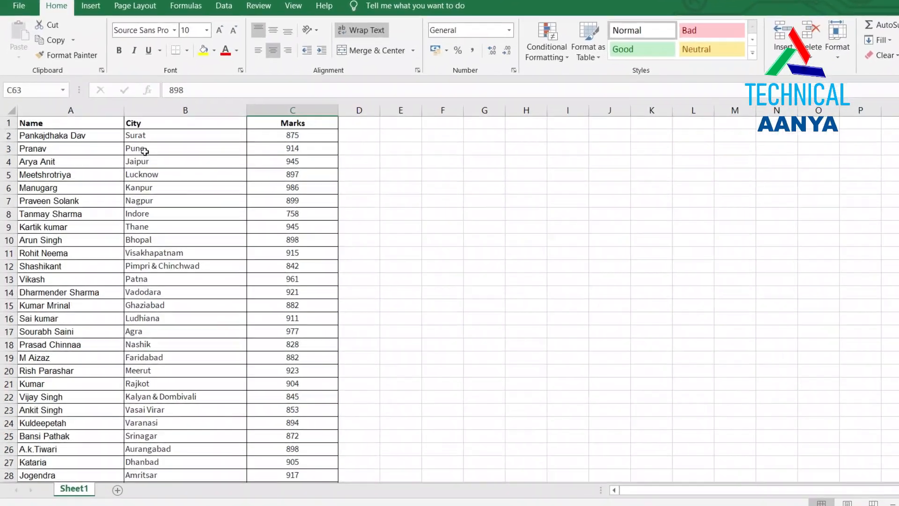
From A2, jump with Ctrl+arrows to A63, C63, back to A63, then up to A1.
{"action": "left_click", "coordinate": [71, 135]}
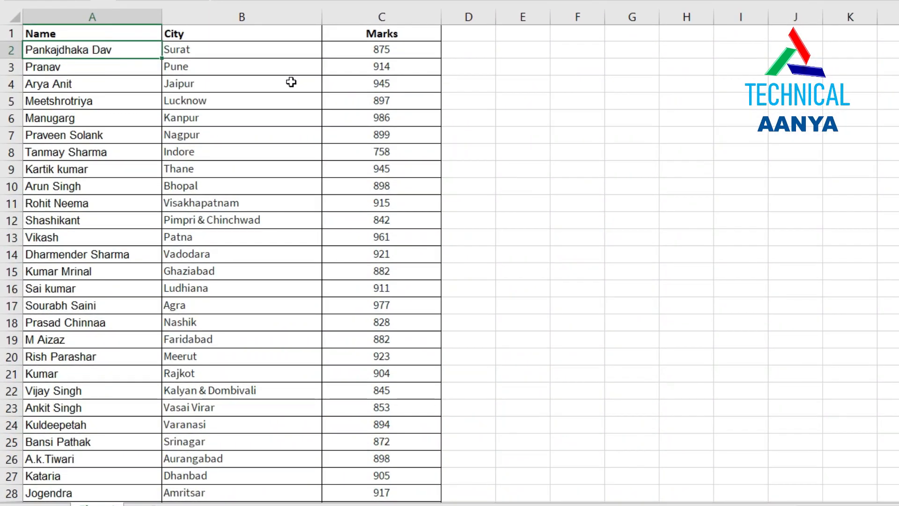
{"action": "key", "text": "ctrl+Down"}
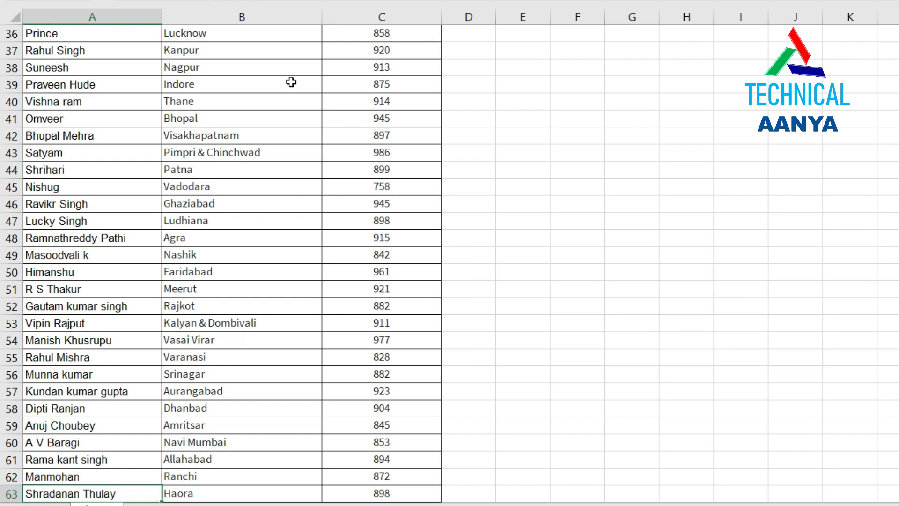
{"action": "key", "text": "ctrl+Right"}
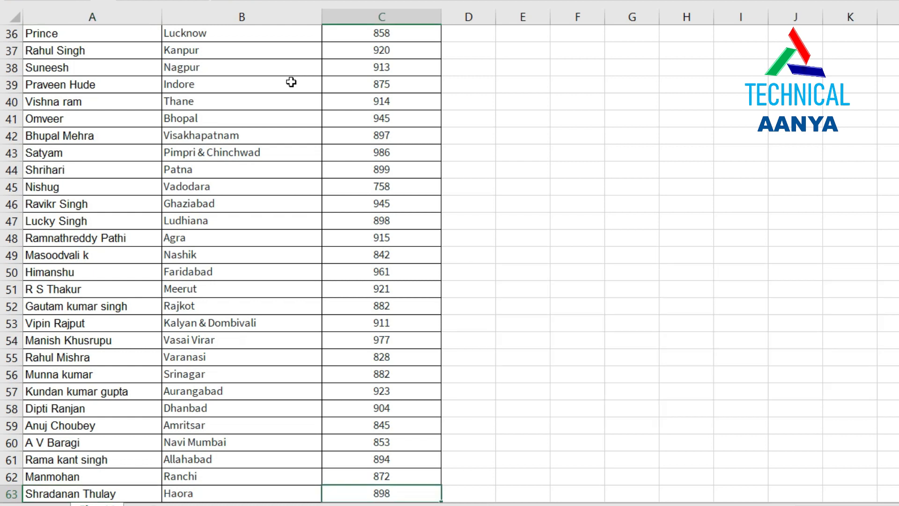
{"action": "key", "text": "ctrl+Left"}
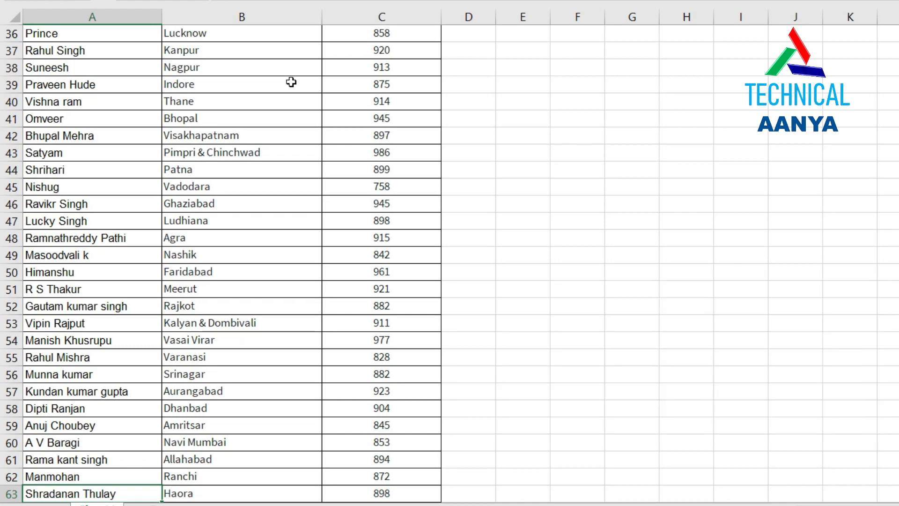
{"action": "key", "text": "ctrl+Up"}
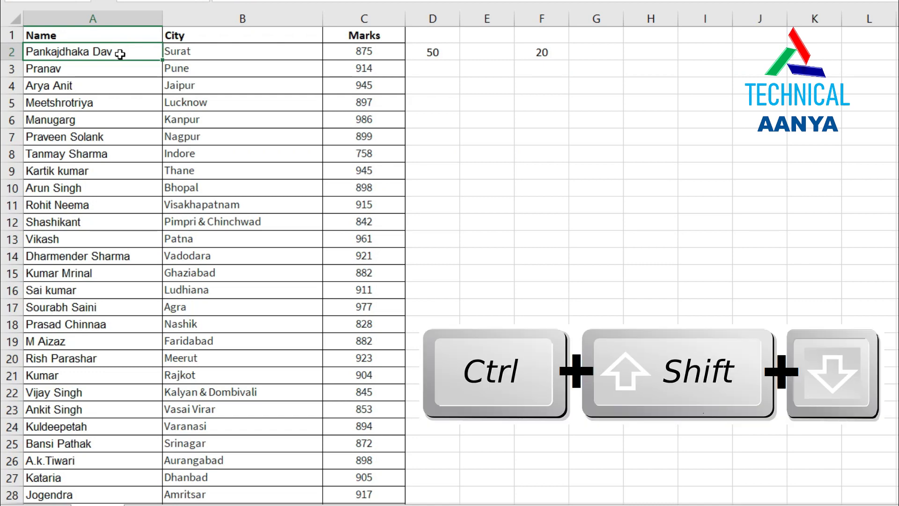
{"action": "key", "text": "ctrl+shift+Down"}
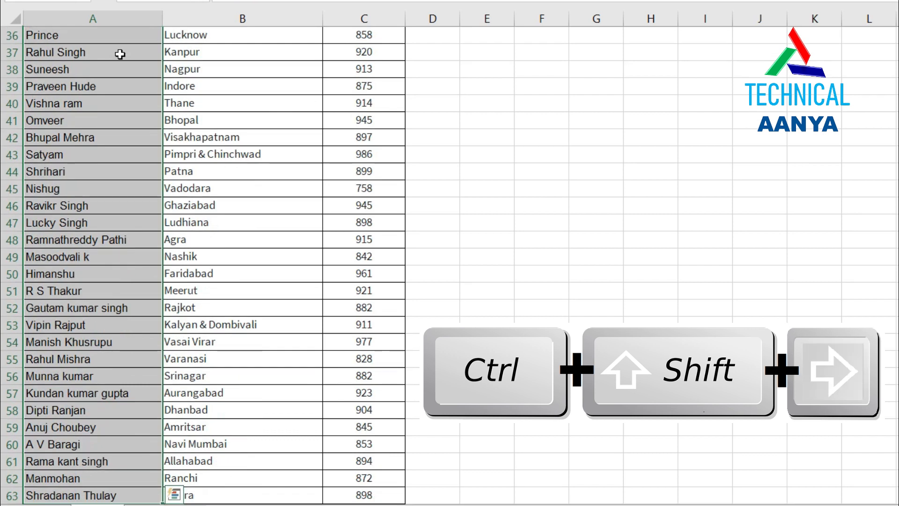
{"action": "key", "text": "ctrl+shift+Right"}
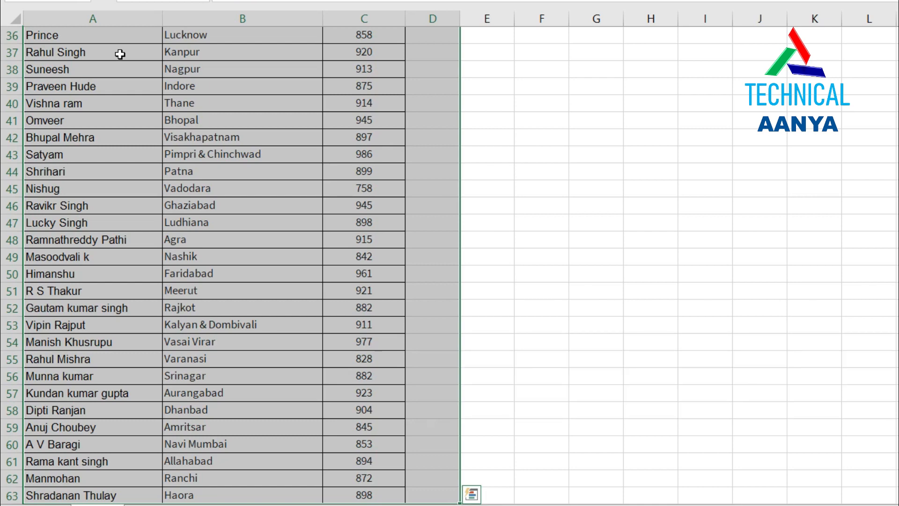
{"action": "key", "text": "Left"}
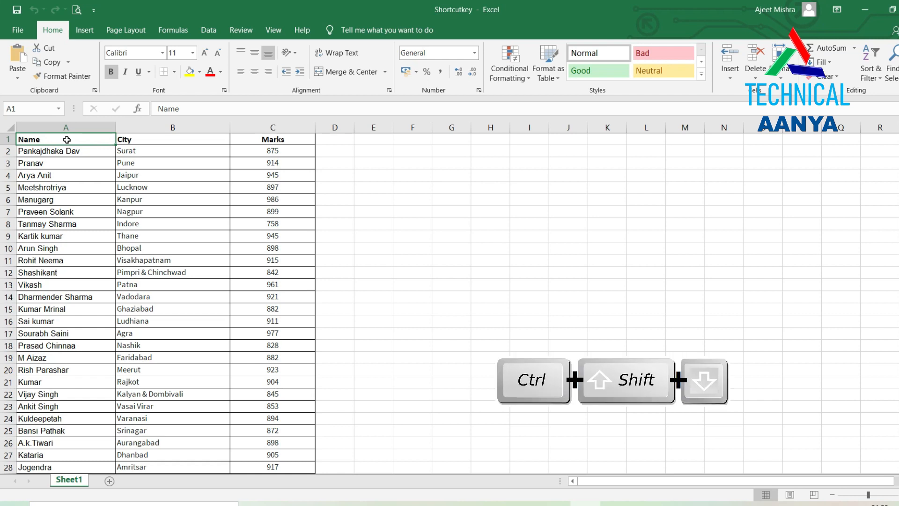
{"action": "key", "text": "ctrl+shift+Down"}
{"action": "key", "text": "ctrl+space"}
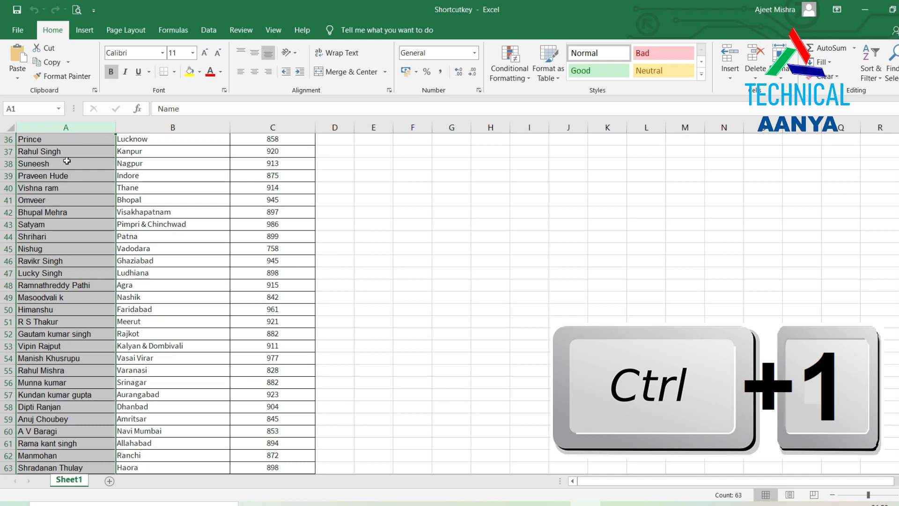
{"action": "key", "text": "ctrl+1"}
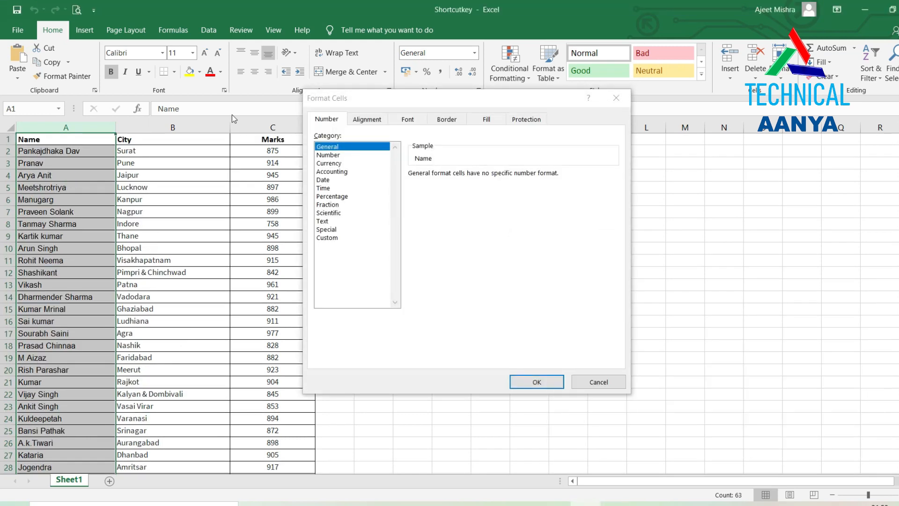
{"action": "left_click", "coordinate": [331, 155]}
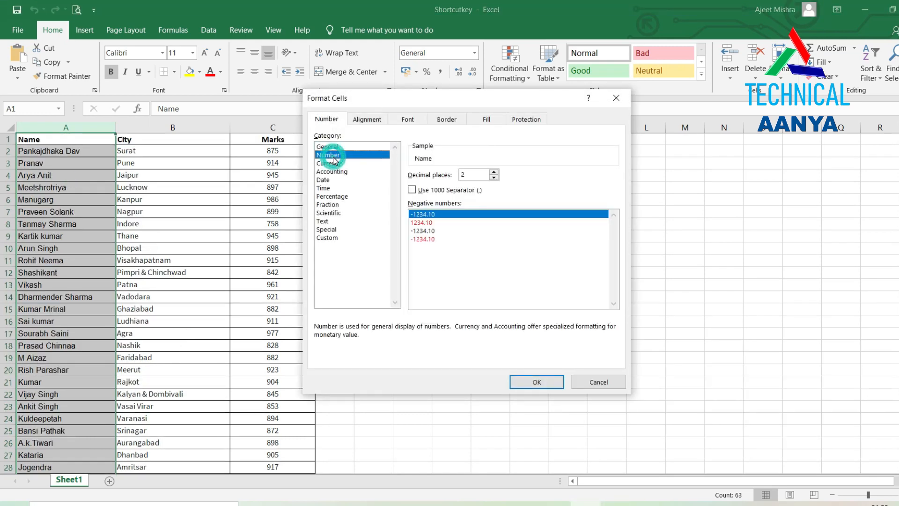
{"action": "left_click", "coordinate": [333, 172]}
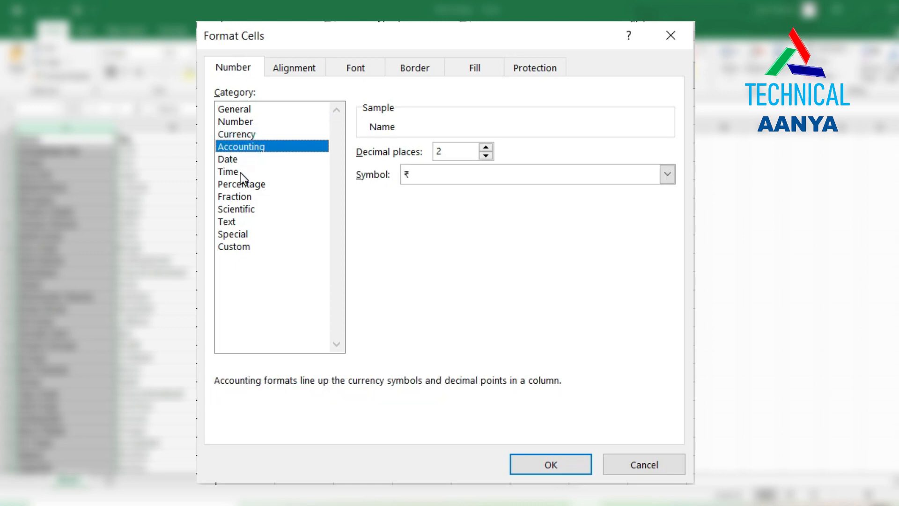
{"action": "left_click", "coordinate": [241, 173]}
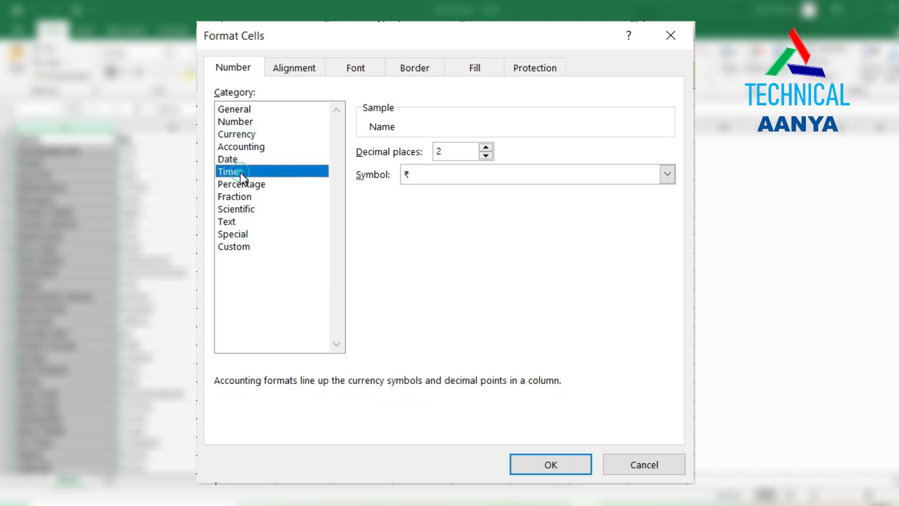
{"action": "left_click", "coordinate": [238, 208]}
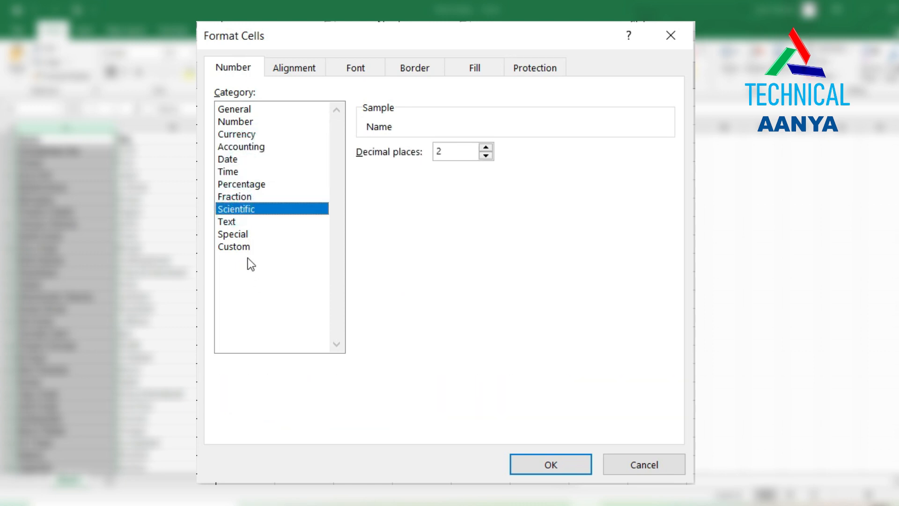
{"action": "left_click", "coordinate": [240, 246]}
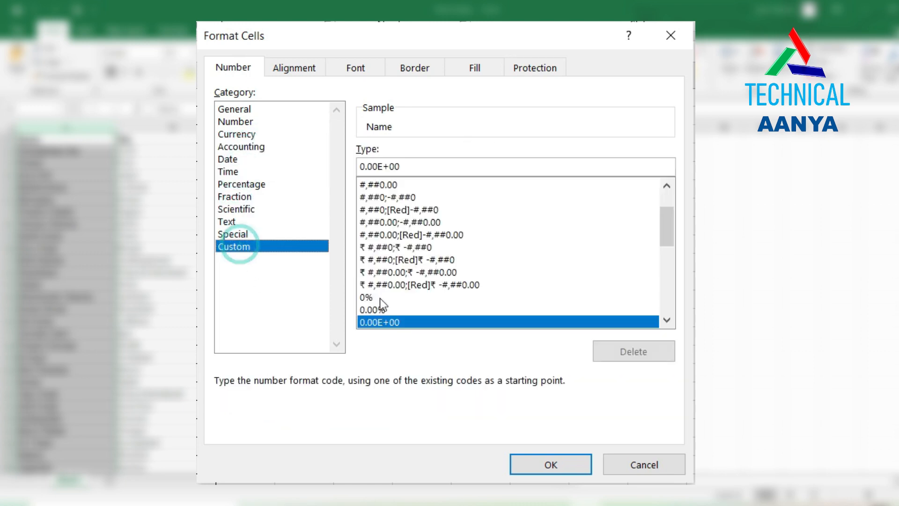
{"action": "left_click", "coordinate": [541, 462]}
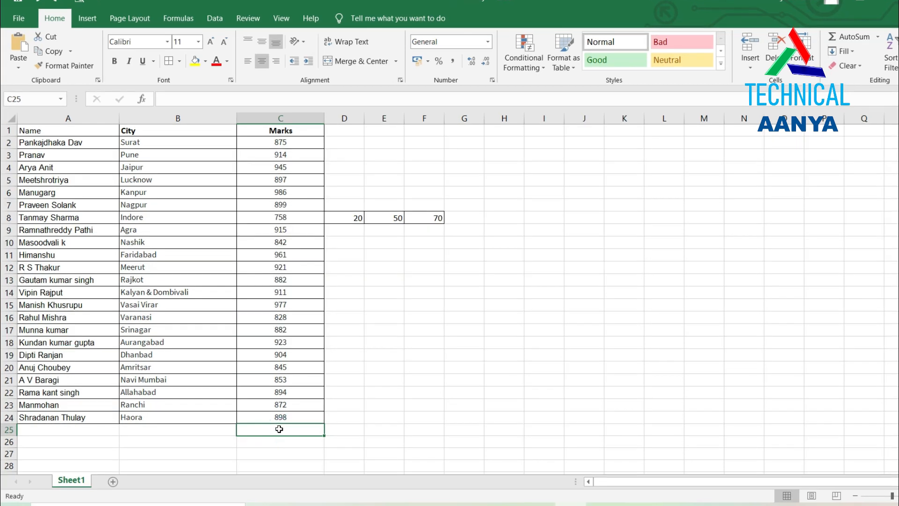
AutoSum the Marks into C25 (20582) and row 8's C8:F8 values into G8 (898).
{"action": "key", "text": "alt+equal"}
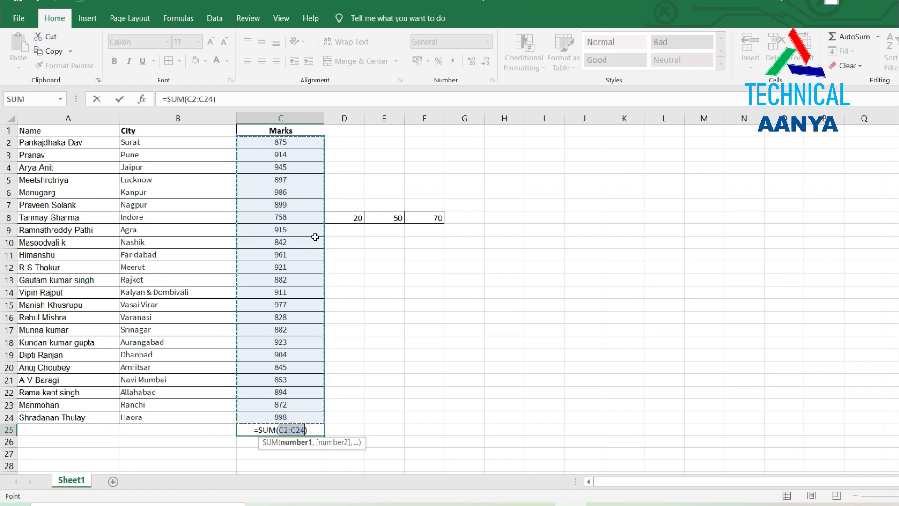
{"action": "key", "text": "Return"}
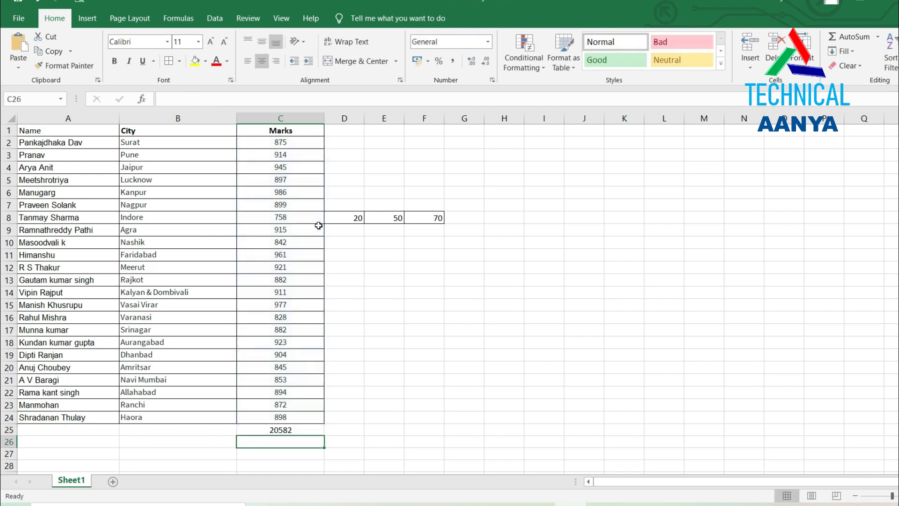
{"action": "left_click", "coordinate": [470, 217]}
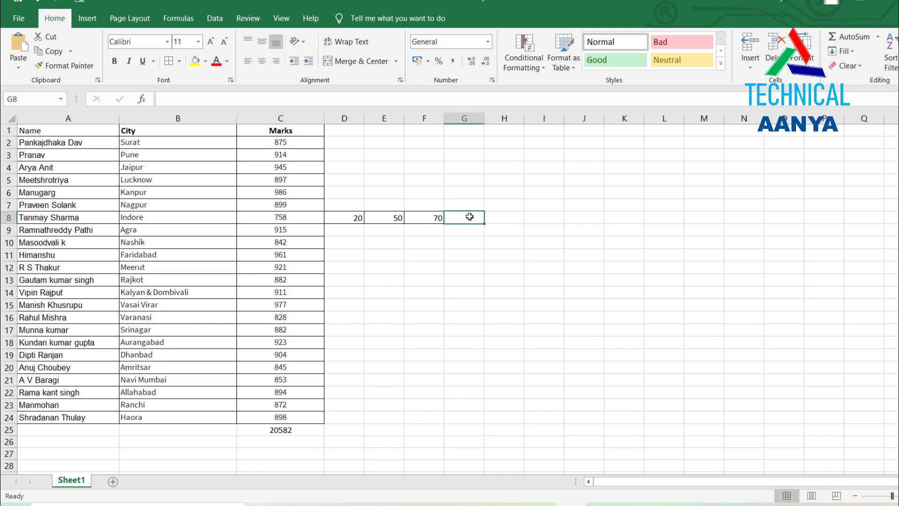
{"action": "key", "text": "alt+equal"}
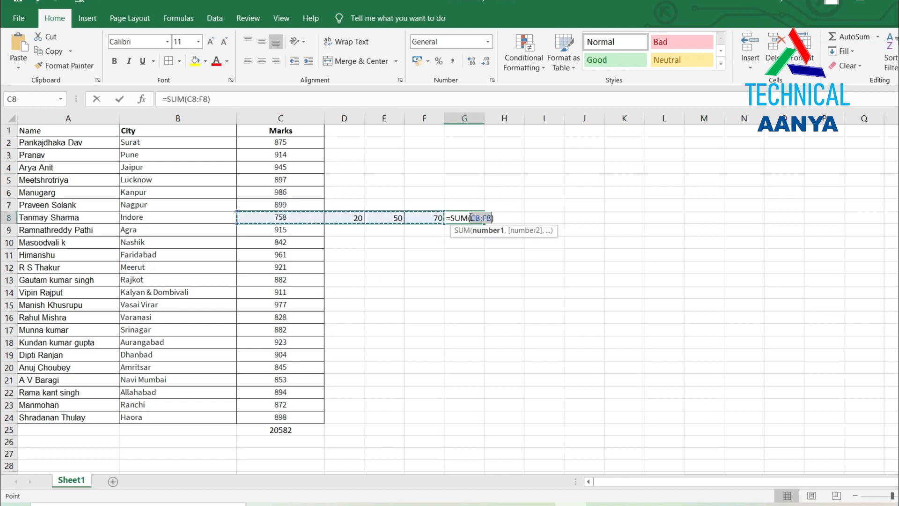
{"action": "key", "text": "Return"}
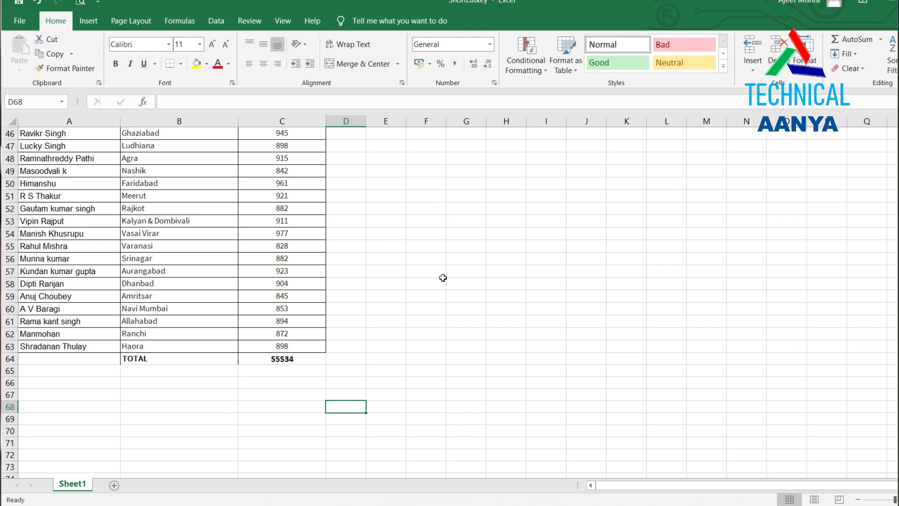
Copy the TOTAL cell C64 and paste its formula into G64.
{"action": "left_click", "coordinate": [295, 358]}
{"action": "key", "text": "ctrl+c"}
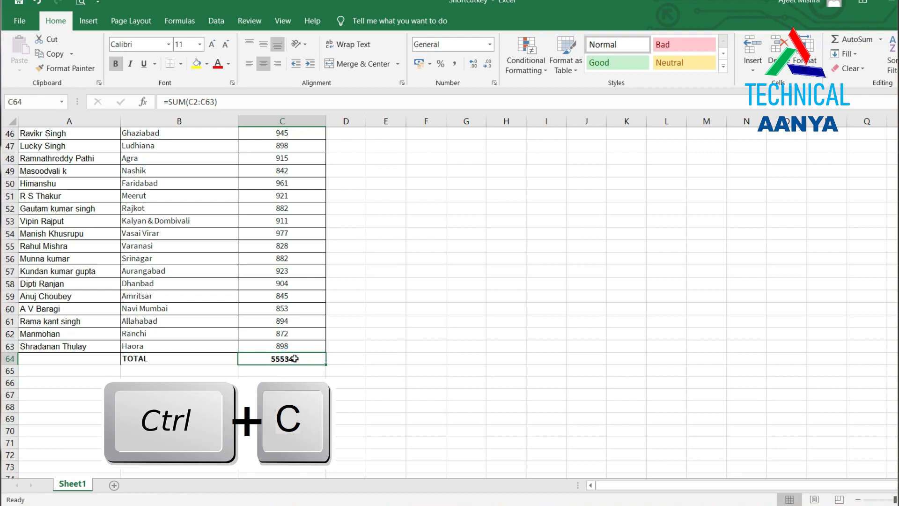
{"action": "key", "text": "ctrl+c"}
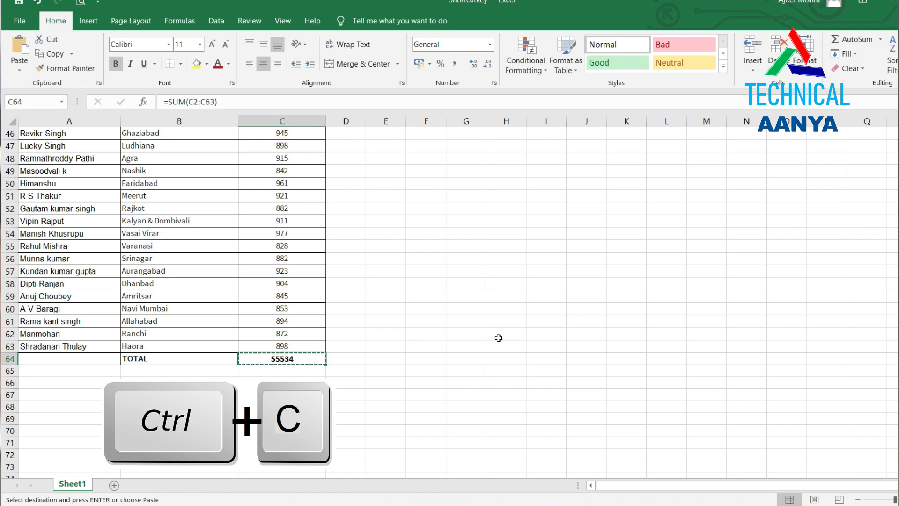
{"action": "left_click", "coordinate": [471, 359]}
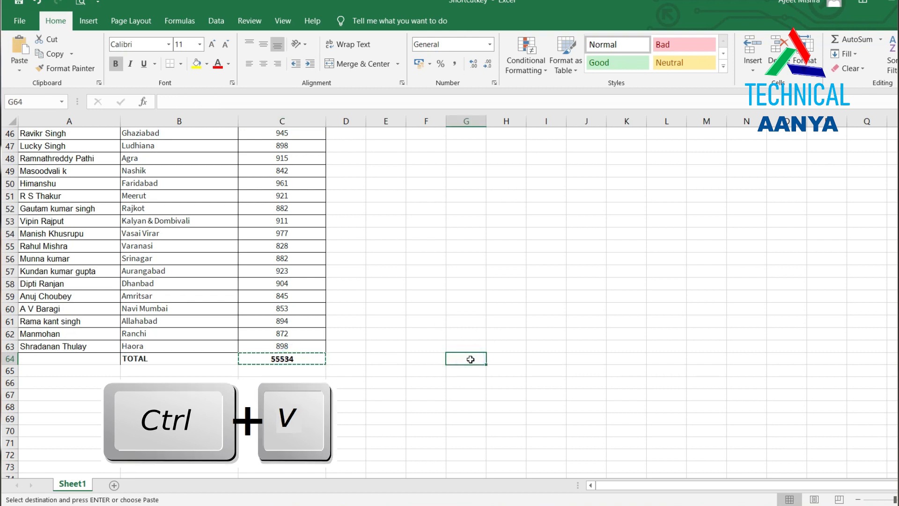
{"action": "key", "text": "ctrl+v"}
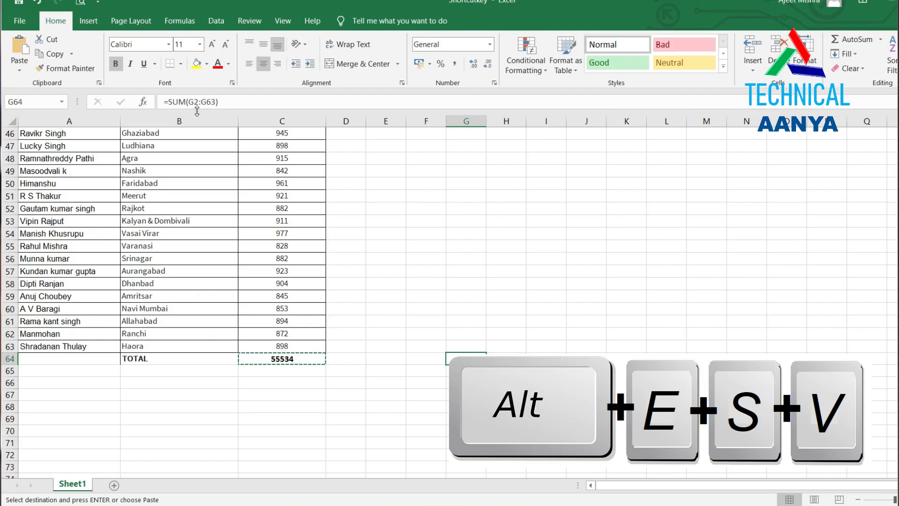
Paste Special the copied total into G61 as the plain value 55534.
{"action": "key", "text": "alt+e"}
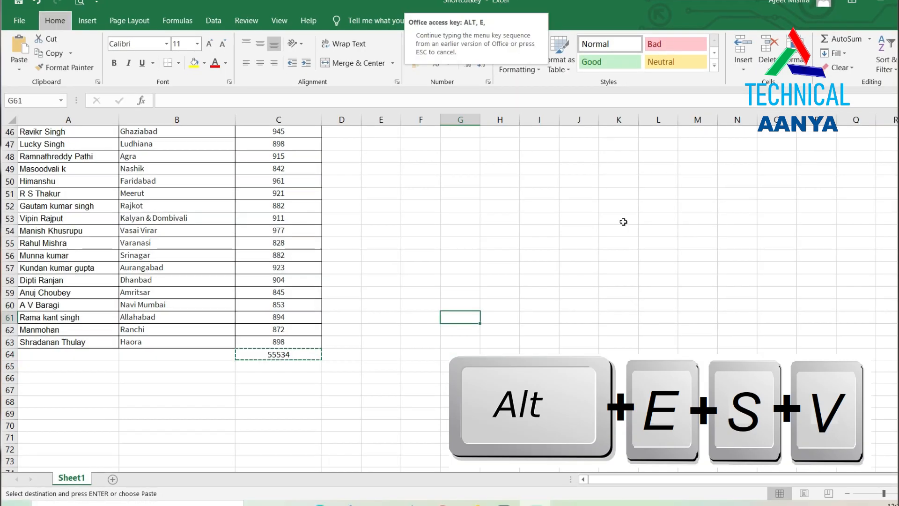
{"action": "key", "text": "s"}
{"action": "key", "text": "v"}
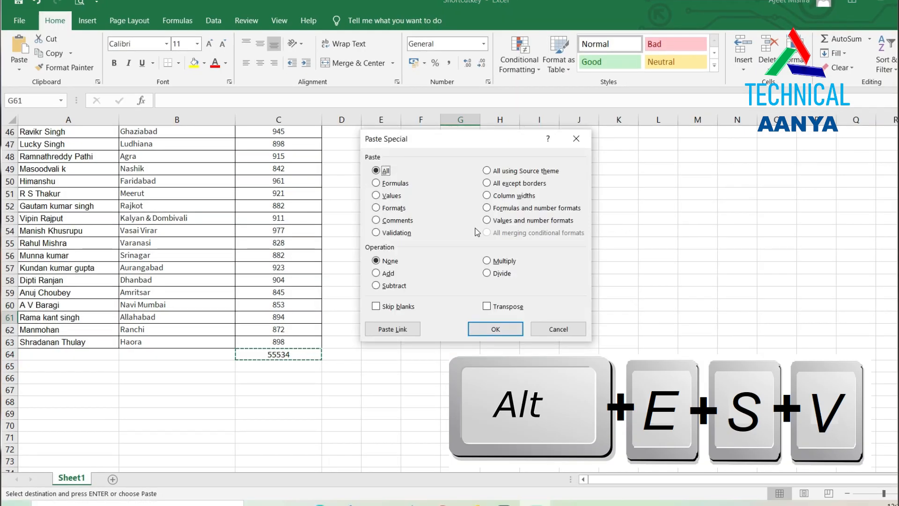
{"action": "left_click", "coordinate": [392, 196]}
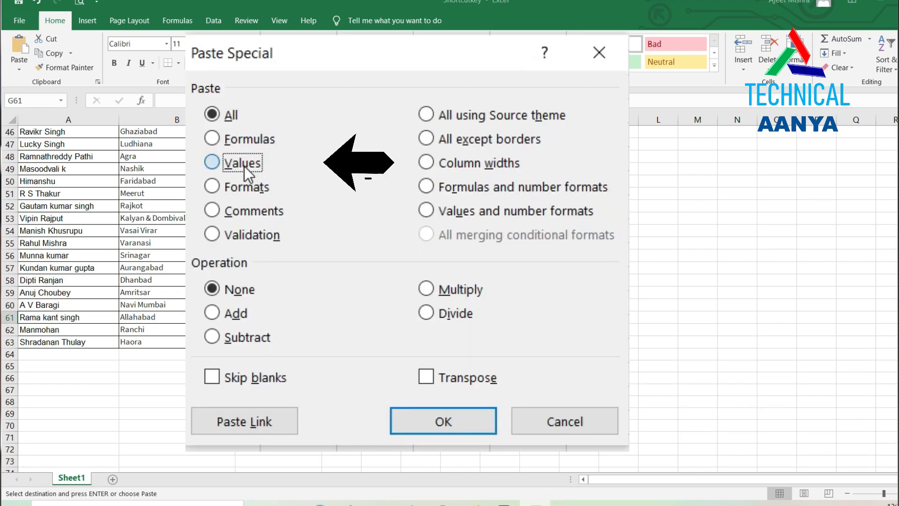
{"action": "left_click", "coordinate": [392, 197]}
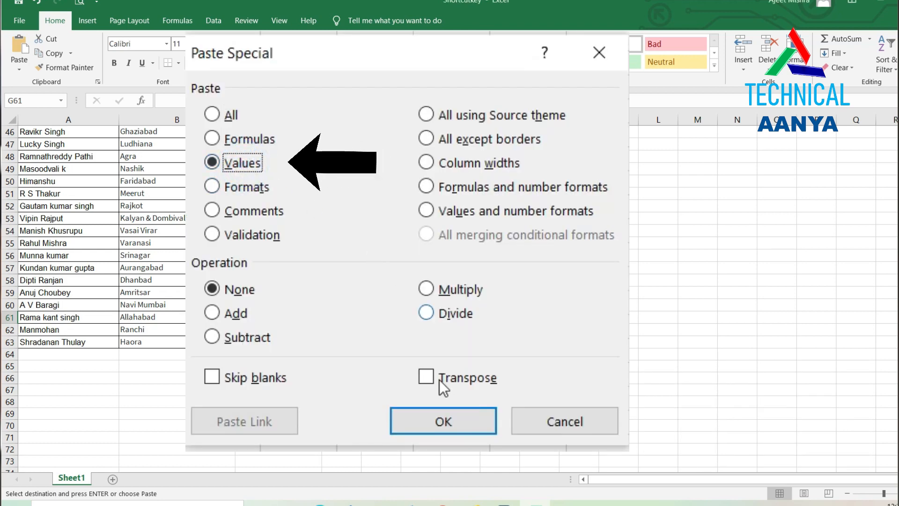
{"action": "left_click", "coordinate": [449, 423]}
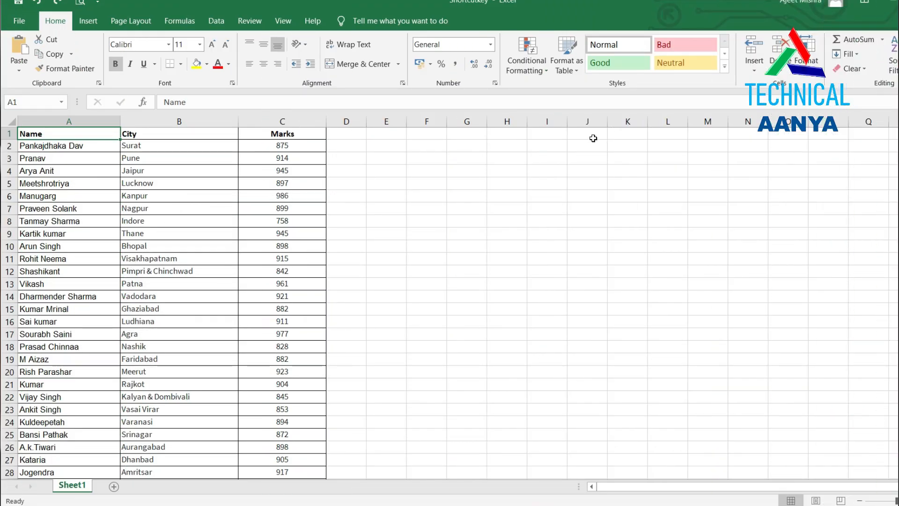
Click into the Name header text, then move the active cell down column A.
{"action": "left_click", "coordinate": [204, 101]}
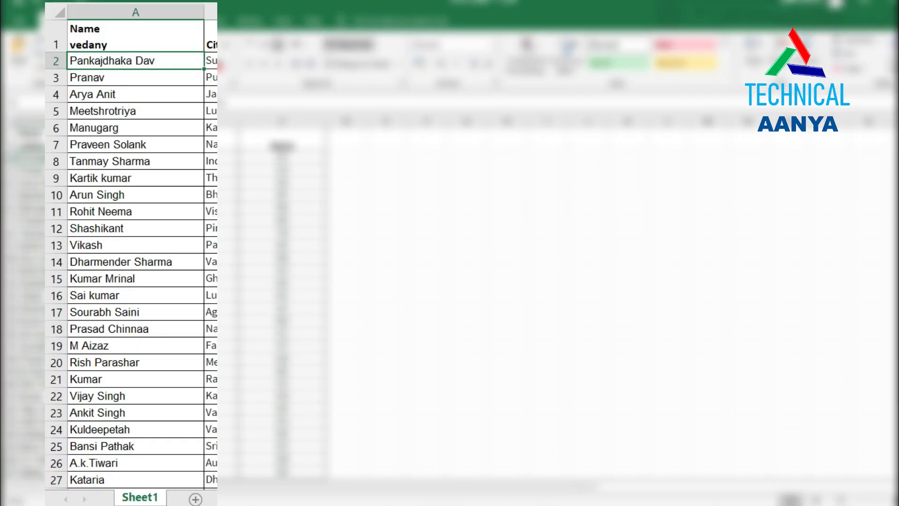
{"action": "key", "text": "Down"}
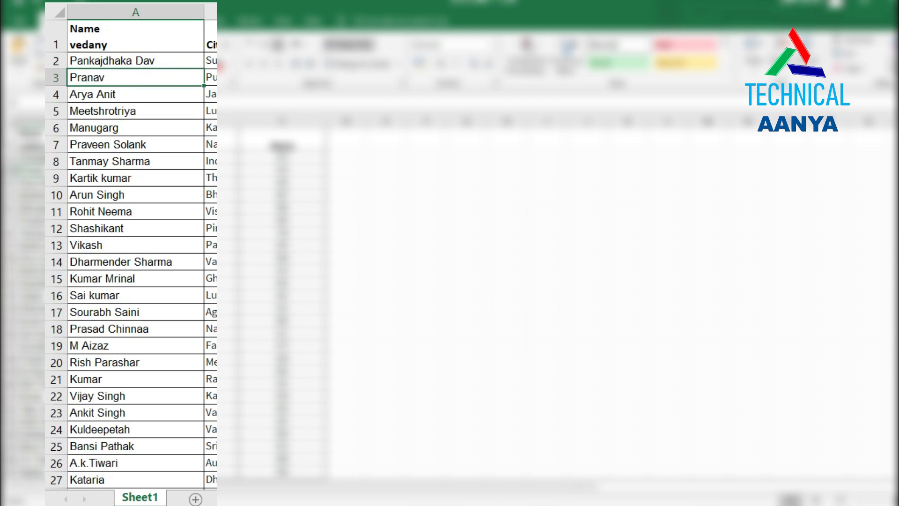
{"action": "key", "text": "Down"}
{"action": "key", "text": "Down"}
{"action": "key", "text": "Down"}
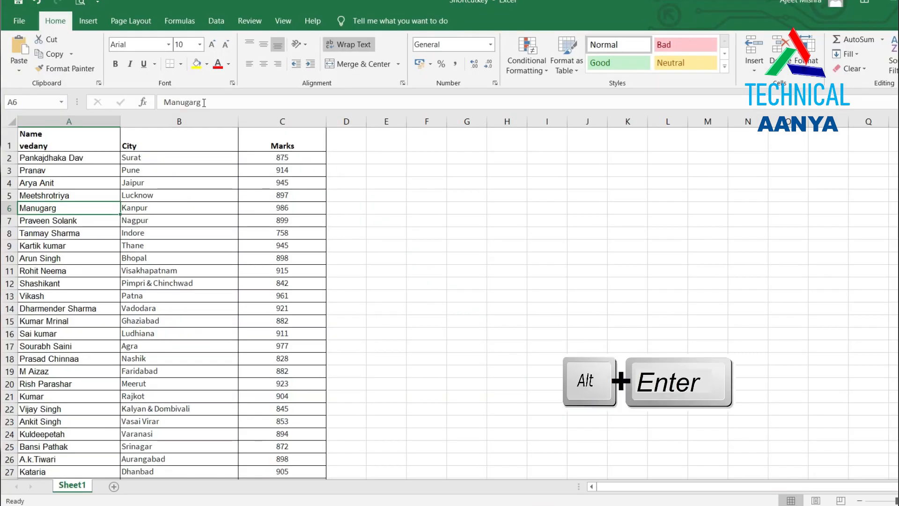
Edit B1 so it reads City with 'Delhi & Jaipur' on a second line.
{"action": "left_click", "coordinate": [150, 141]}
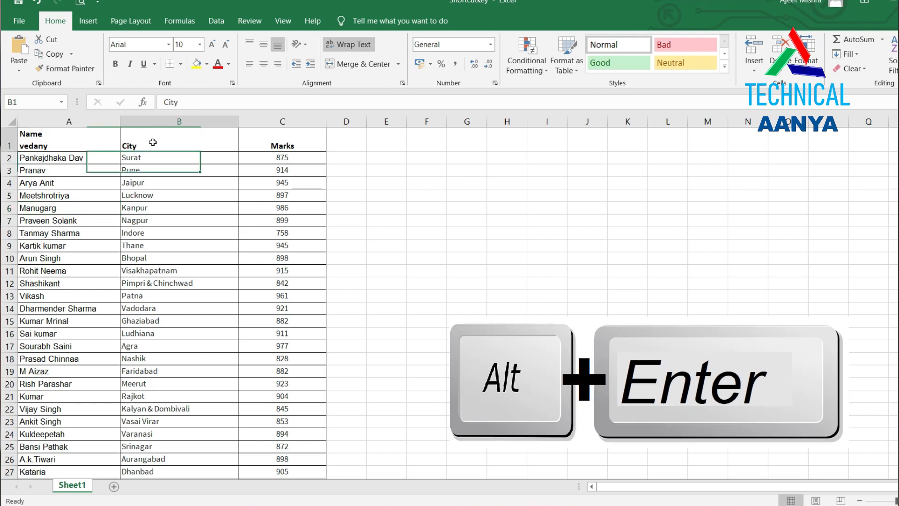
{"action": "left_click", "coordinate": [204, 102]}
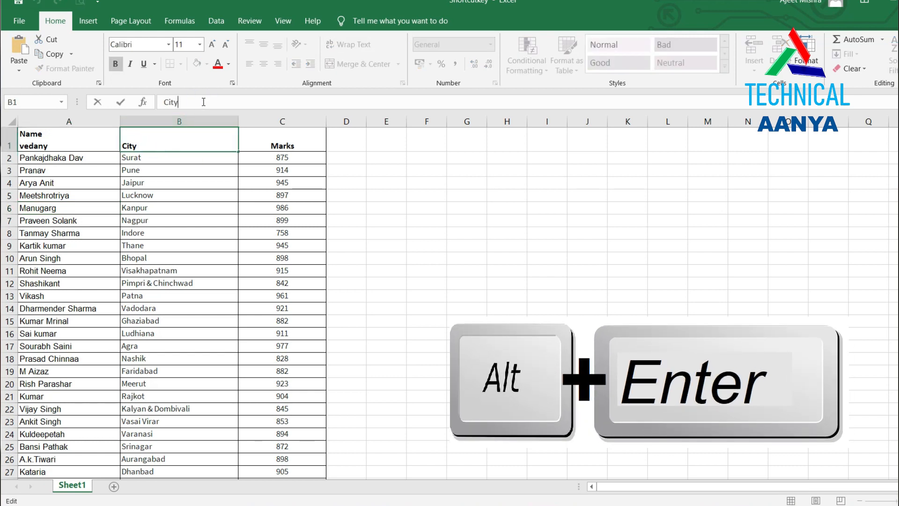
{"action": "key", "text": "BackSpace"}
{"action": "key", "text": "BackSpace"}
{"action": "key", "text": "BackSpace"}
{"action": "key", "text": "BackSpace"}
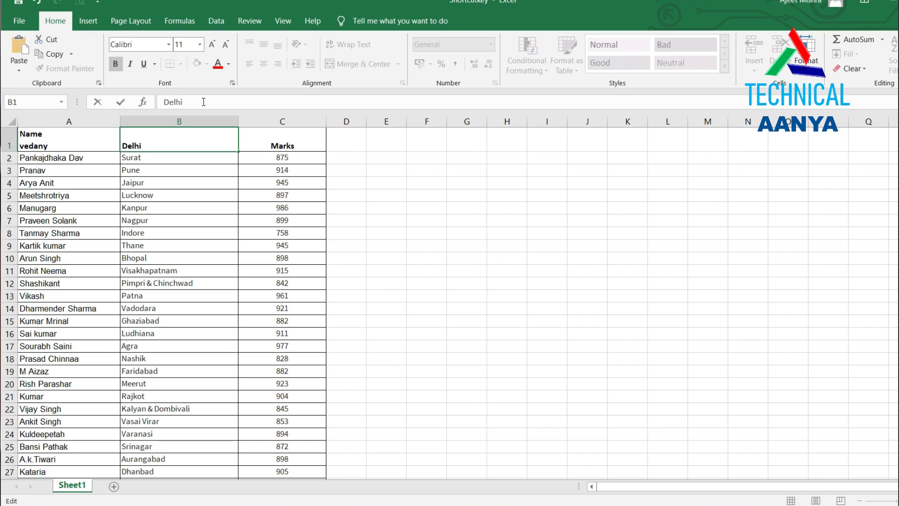
{"action": "type", "text": "Delhi & Jaipur"}
{"action": "key", "text": "Return"}
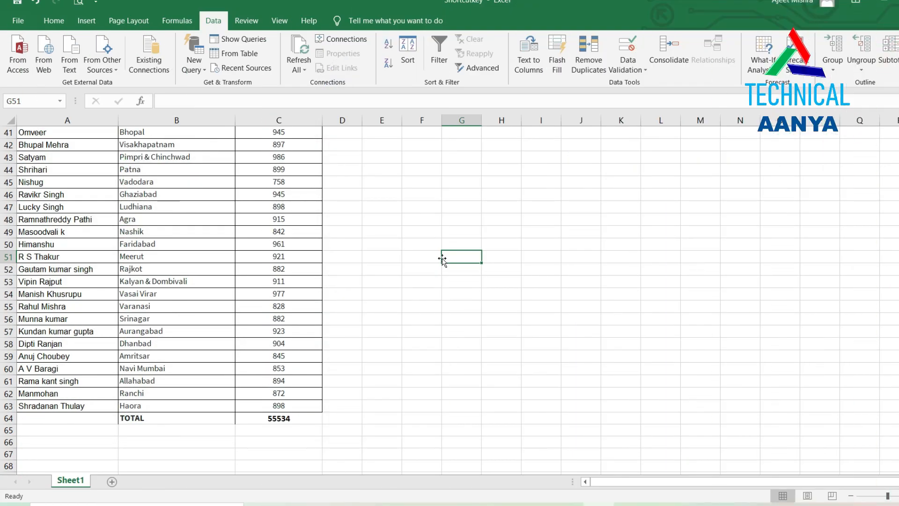
Select the whole data block with Ctrl+A and insert a quick column chart with Alt+F1.
{"action": "left_click", "coordinate": [232, 208]}
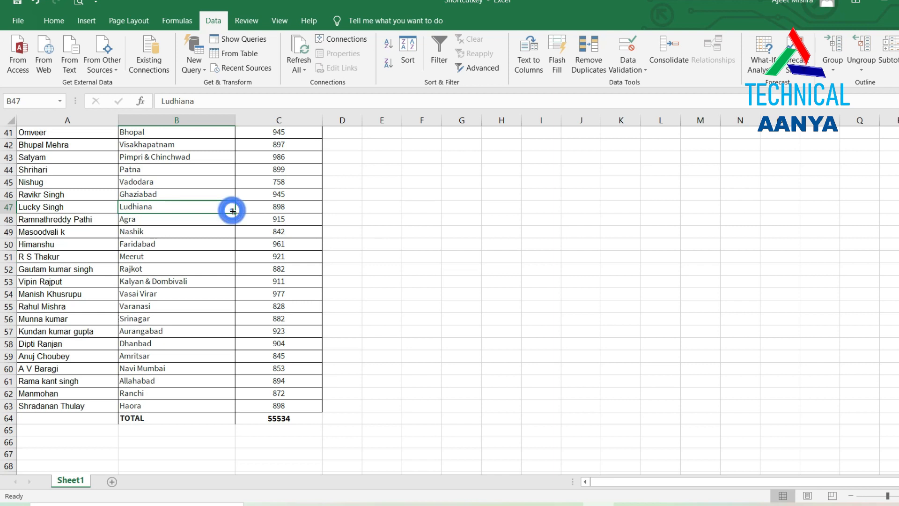
{"action": "key", "text": "ctrl+a"}
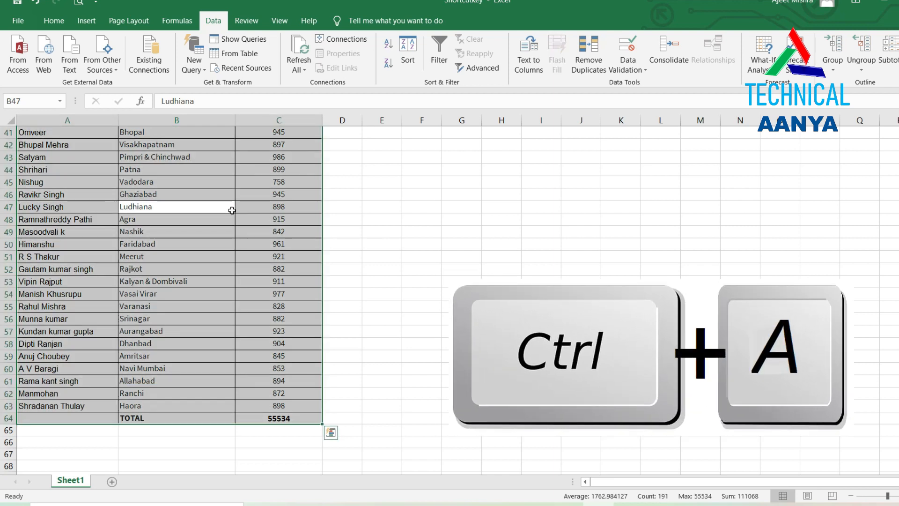
{"action": "key", "text": "alt"}
{"action": "key", "text": "alt"}
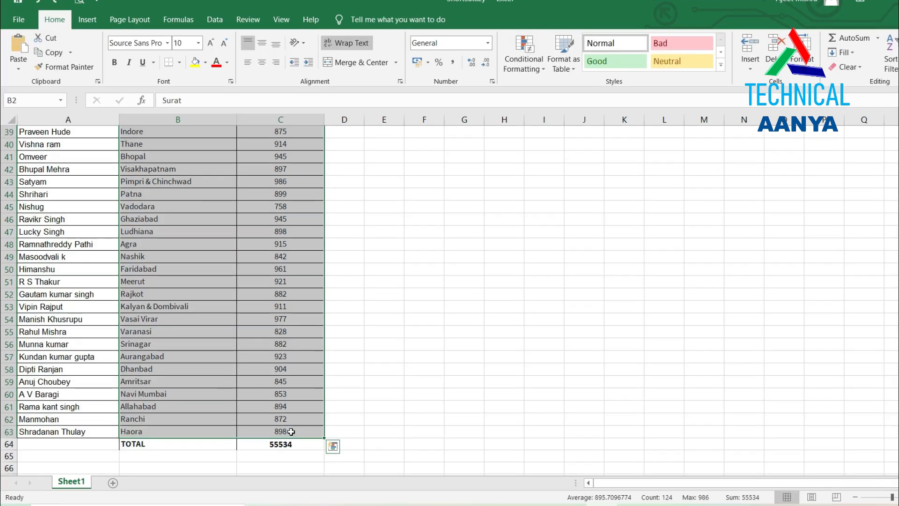
{"action": "key", "text": "alt+F1"}
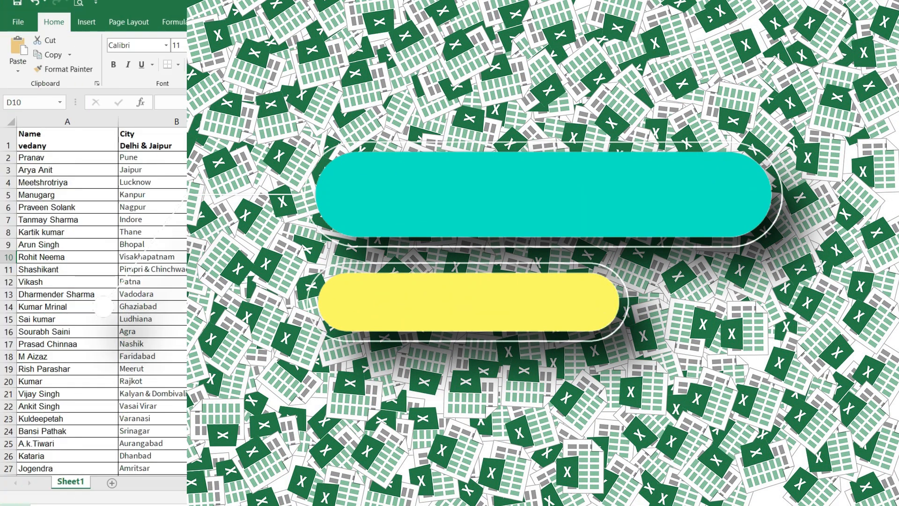
Enter an example gmail address for the first person in D2.
{"action": "left_click", "coordinate": [333, 157]}
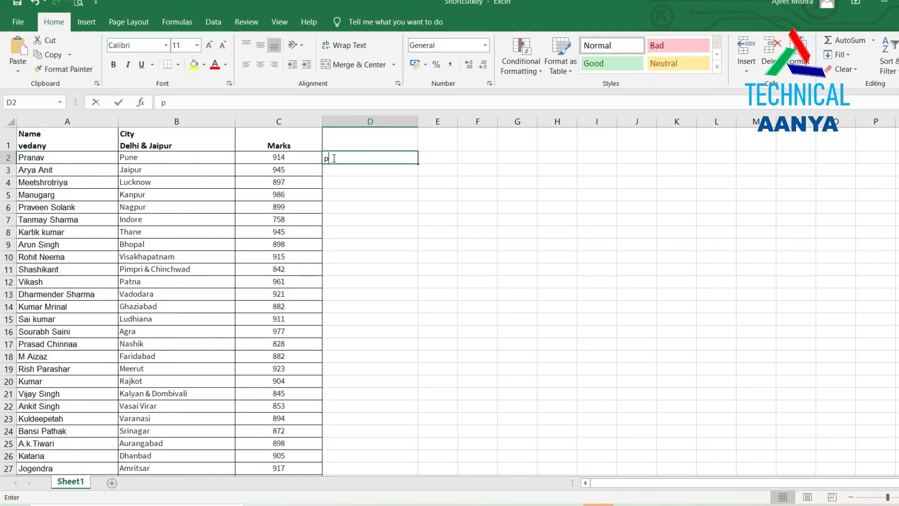
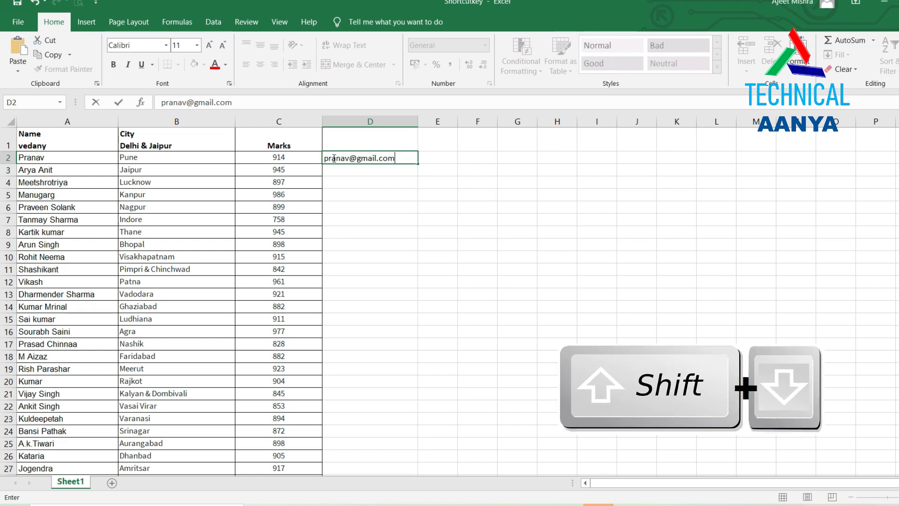
{"action": "key", "text": "ctrl+Return"}
Flash Fill the rest of column D with email addresses, then select all of row 7.
{"action": "key", "text": "shift+Down"}
{"action": "key", "text": "shift+Down"}
{"action": "key", "text": "shift+Down"}
{"action": "key", "text": "shift+Down"}
{"action": "key", "text": "shift+Down"}
{"action": "key", "text": "shift+Down"}
{"action": "key", "text": "shift+Down"}
{"action": "key", "text": "shift+Down"}
{"action": "key", "text": "shift+Down"}
{"action": "key", "text": "shift+Down"}
{"action": "key", "text": "shift+Down"}
{"action": "key", "text": "shift+Down"}
{"action": "key", "text": "shift+Down"}
{"action": "key", "text": "shift+Down"}
{"action": "key", "text": "shift+Down"}
{"action": "key", "text": "shift+Down"}
{"action": "key", "text": "shift+Down"}
{"action": "key", "text": "shift+Down"}
{"action": "key", "text": "shift+Down"}
{"action": "key", "text": "shift+Down"}
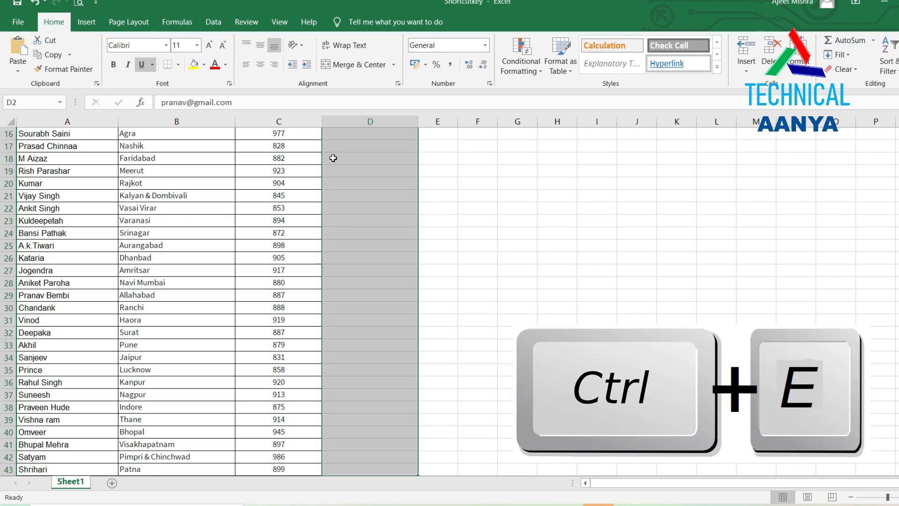
{"action": "key", "text": "ctrl+e"}
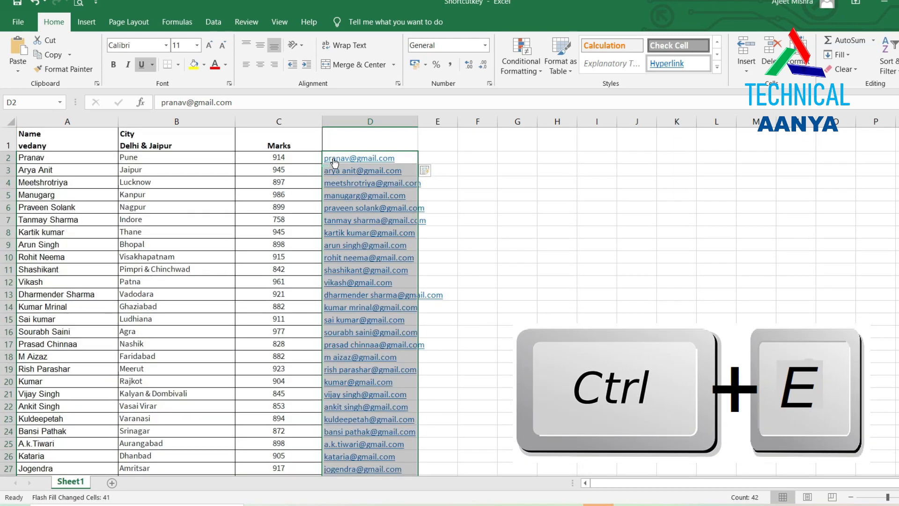
{"action": "left_click", "coordinate": [472, 186]}
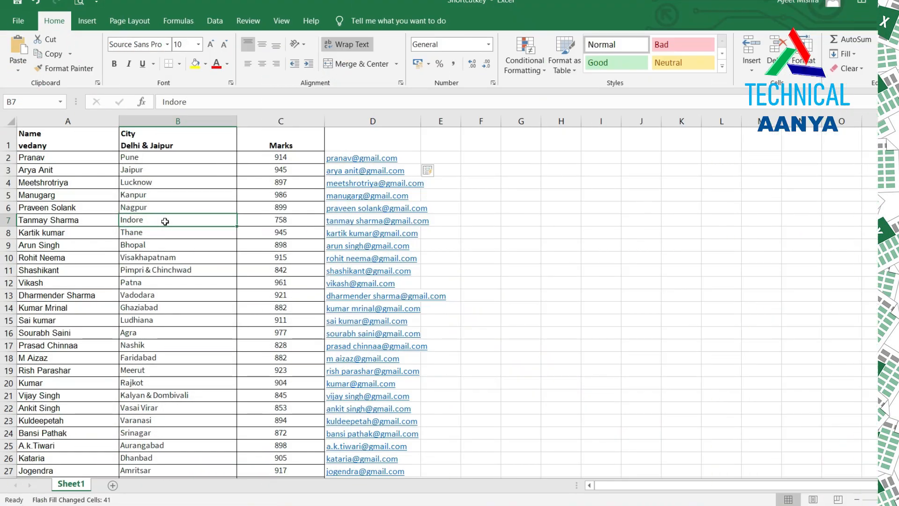
{"action": "key", "text": "shift+space"}
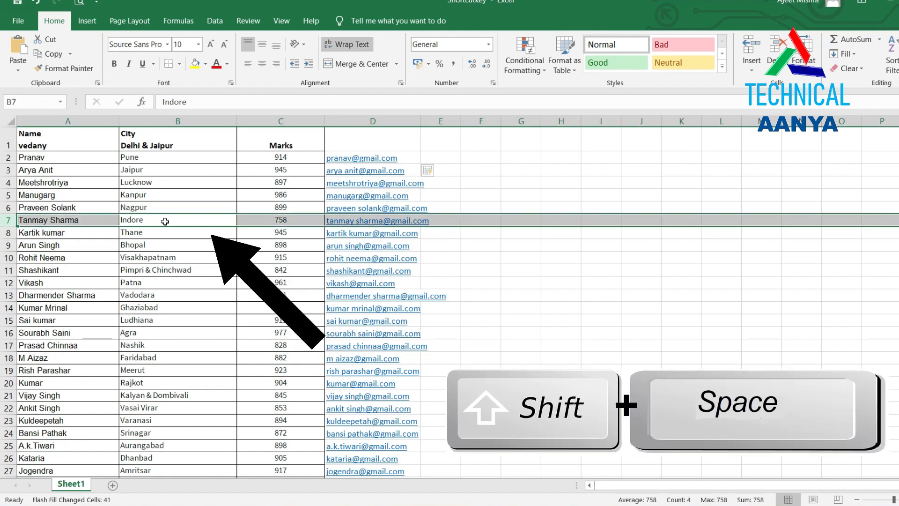
{"action": "left_click", "coordinate": [167, 259]}
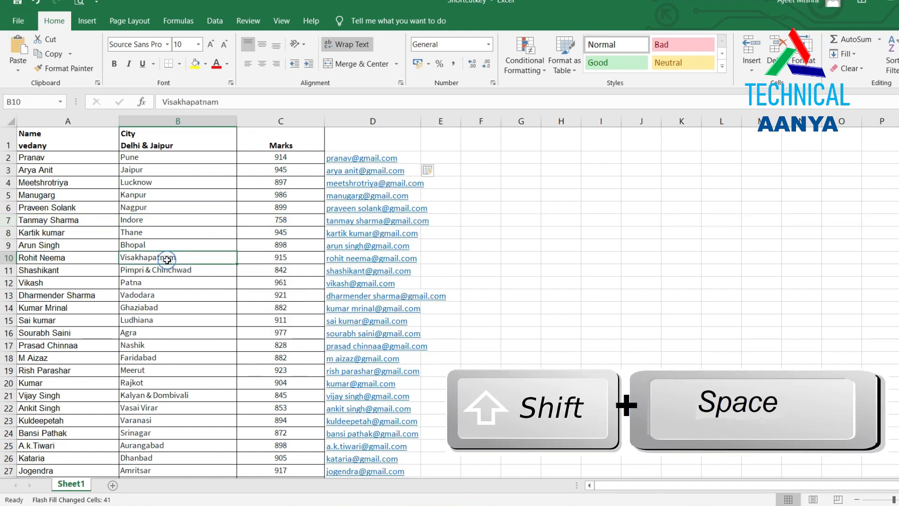
{"action": "key", "text": "ctrl+space"}
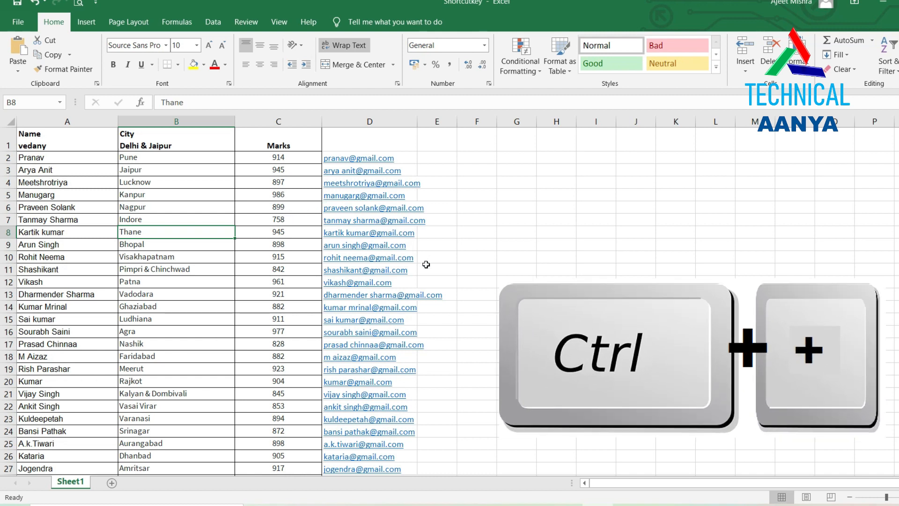
Cancel the Insert dialog without changes, then select the whole City column B from B11.
{"action": "key", "text": "ctrl+plus"}
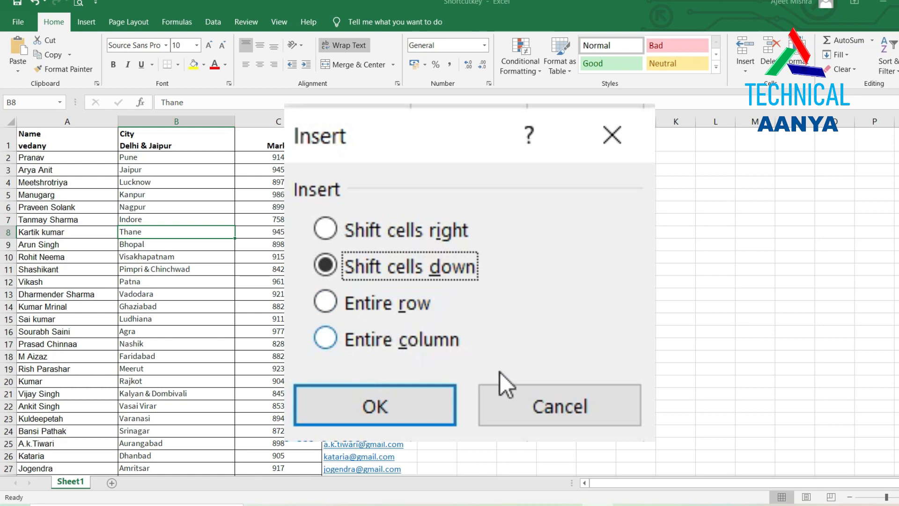
{"action": "left_click", "coordinate": [549, 412]}
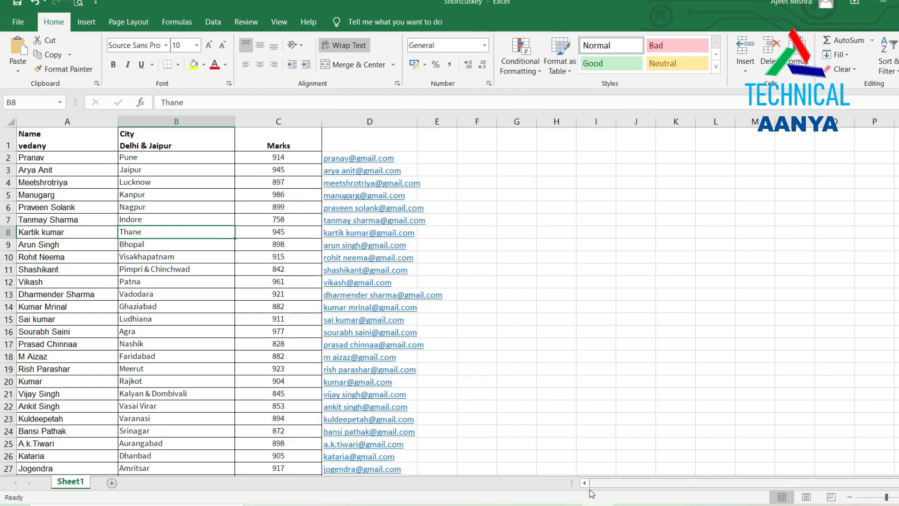
{"action": "key", "text": "Down"}
{"action": "key", "text": "Down"}
{"action": "key", "text": "Down"}
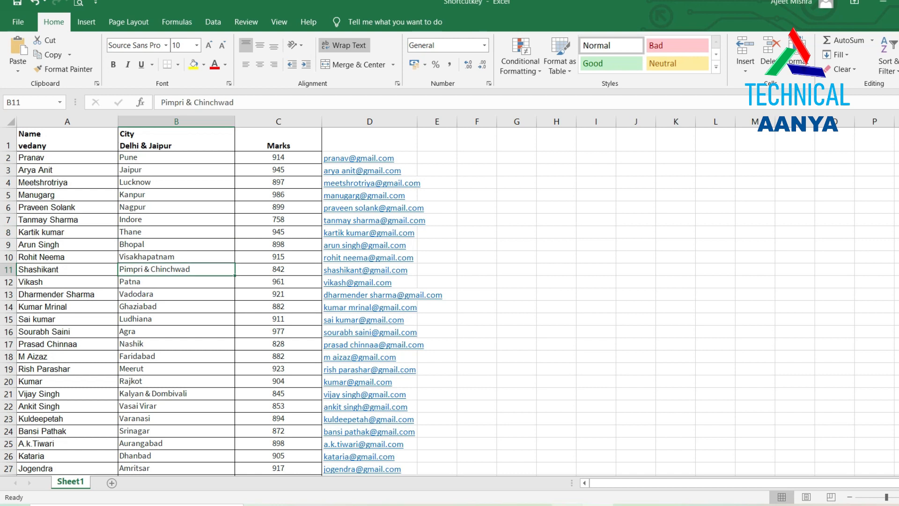
{"action": "key", "text": "ctrl+space"}
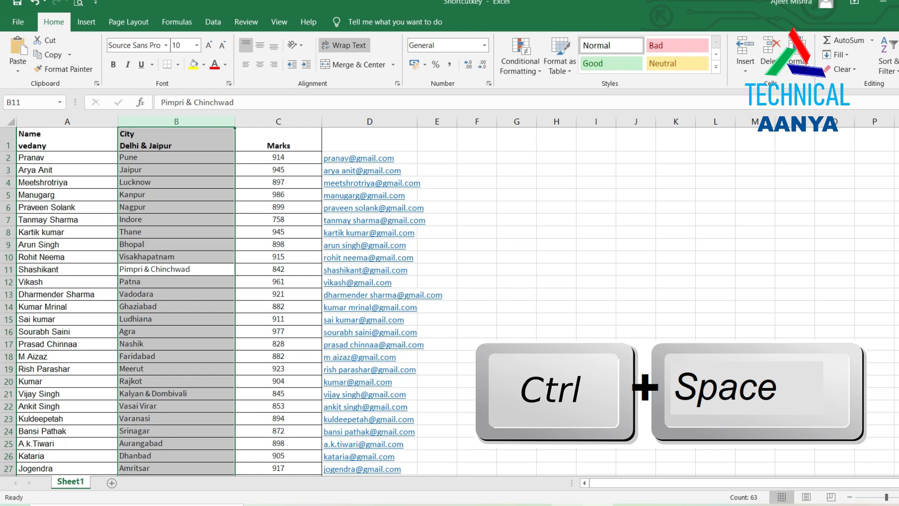
{"action": "key", "text": "ctrl+plus"}
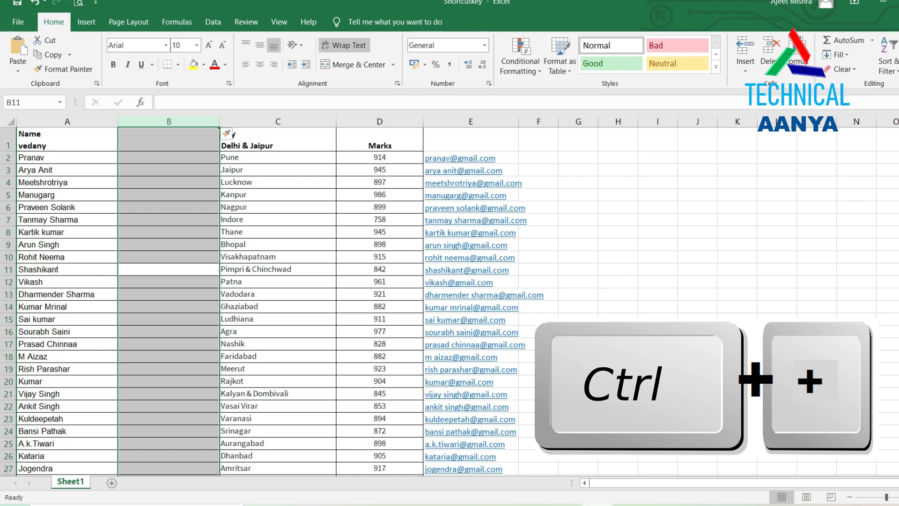
{"action": "left_click", "coordinate": [299, 297]}
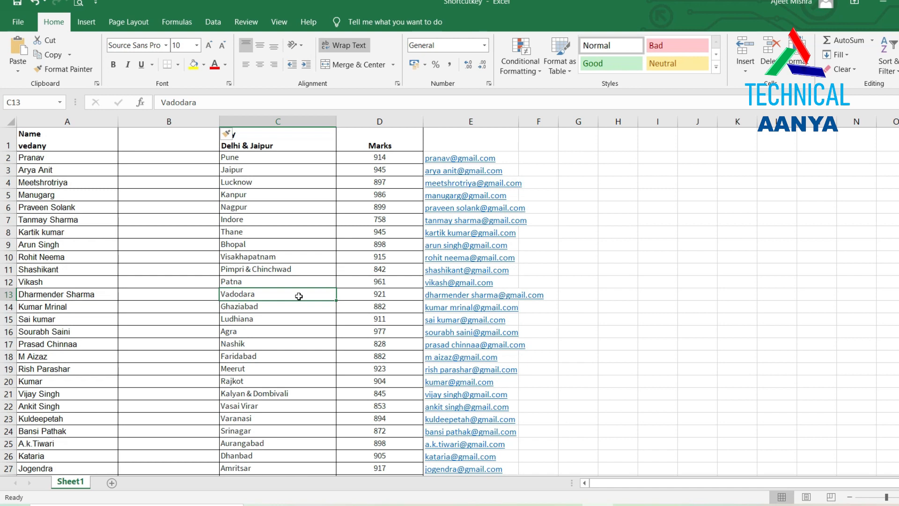
{"action": "key", "text": "shift+space"}
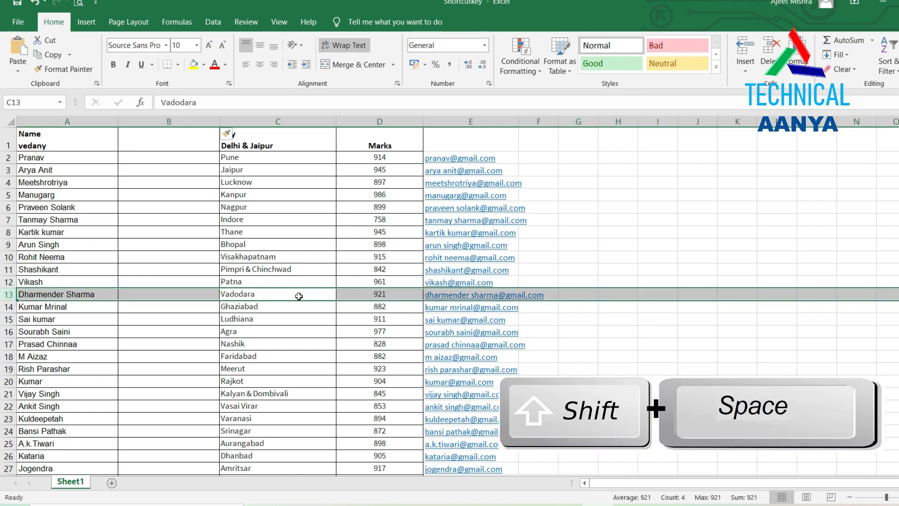
{"action": "key", "text": "ctrl+plus"}
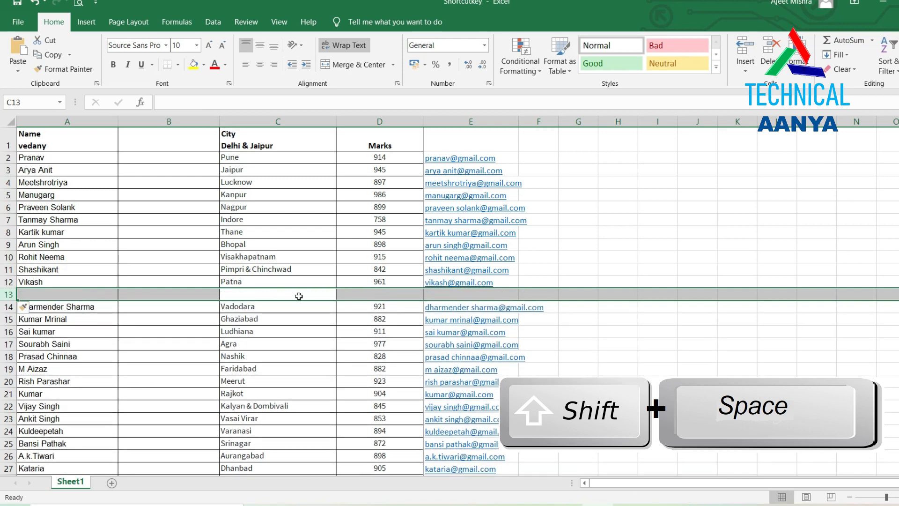
{"action": "left_click", "coordinate": [299, 296]}
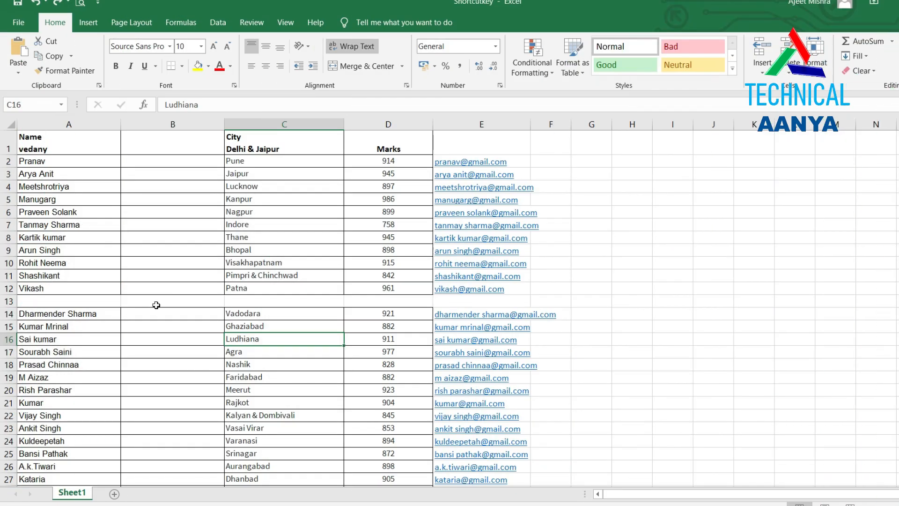
Delete the empty column B so City sits beside Name.
{"action": "left_click", "coordinate": [159, 304]}
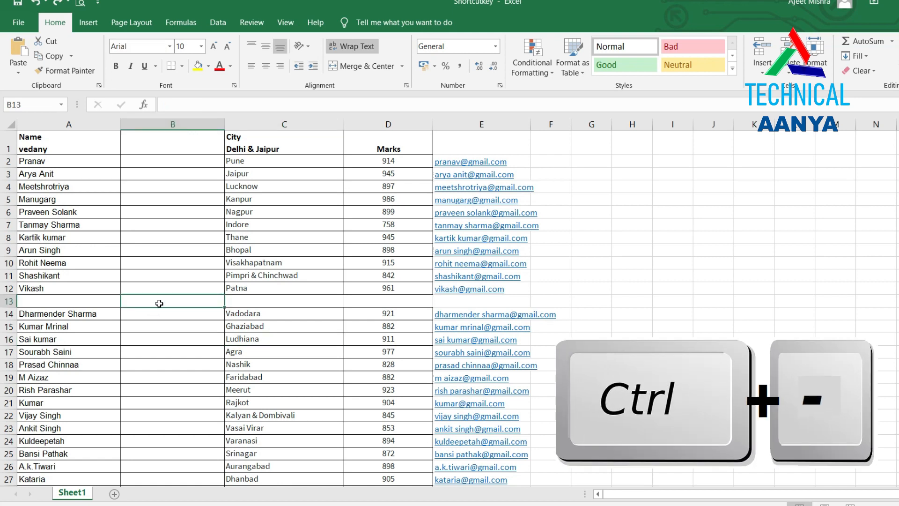
{"action": "key", "text": "ctrl+space"}
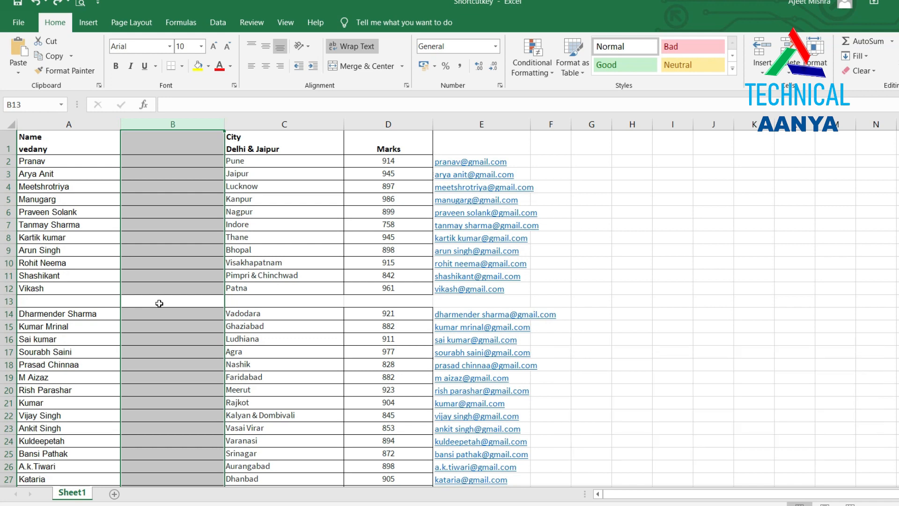
{"action": "key", "text": "ctrl+minus"}
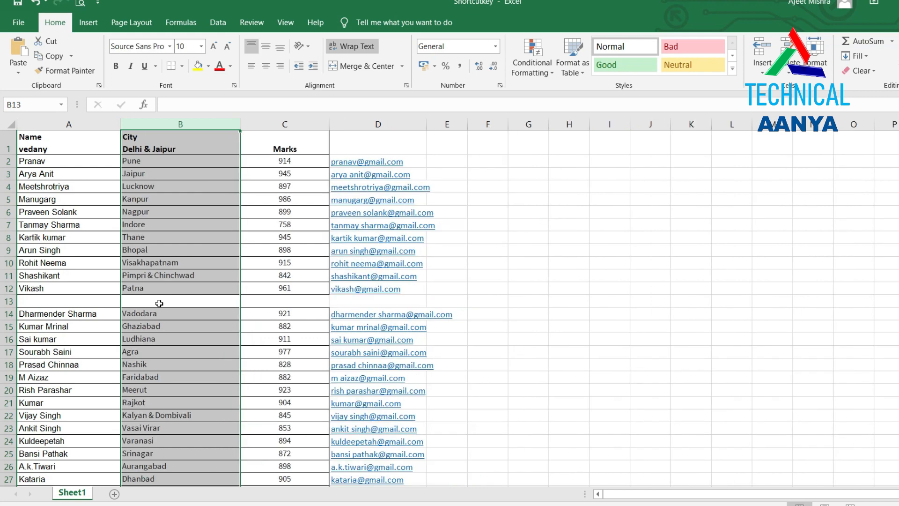
Delete the blank row 13 so the Vadodara entry returns to row 13.
{"action": "left_click", "coordinate": [186, 300]}
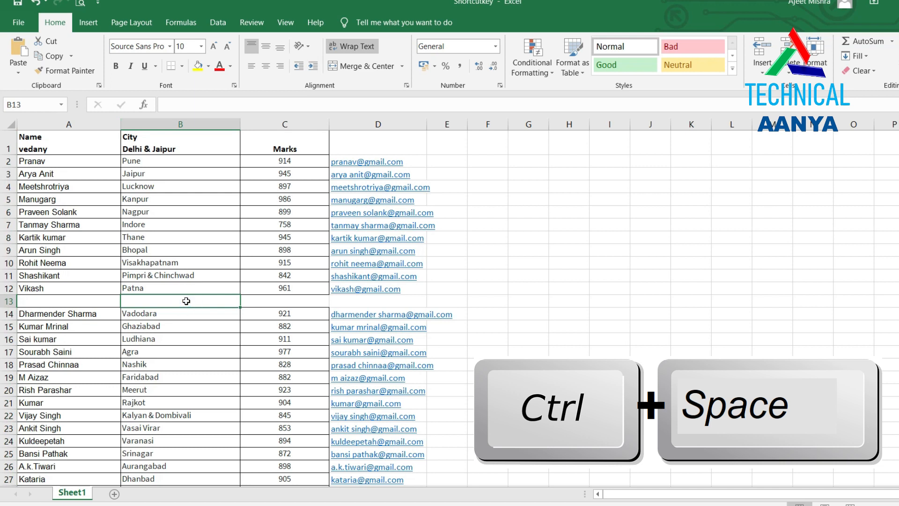
{"action": "key", "text": "shift+space"}
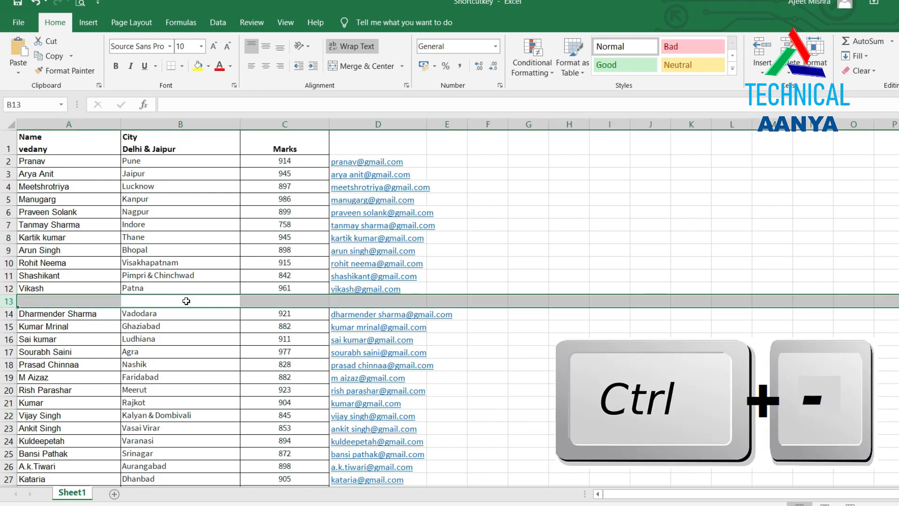
{"action": "key", "text": "ctrl+minus"}
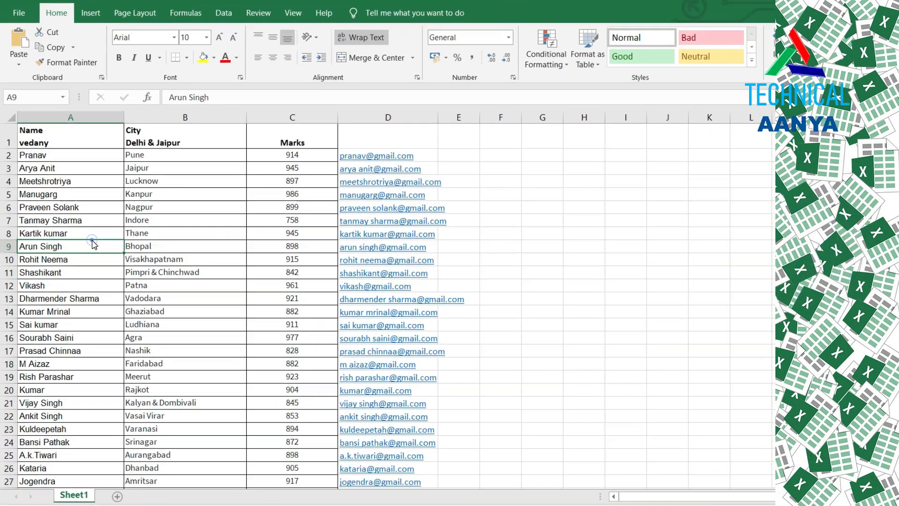
{"action": "left_click_drag", "start_coordinate": [94, 245], "coordinate": [94, 286]}
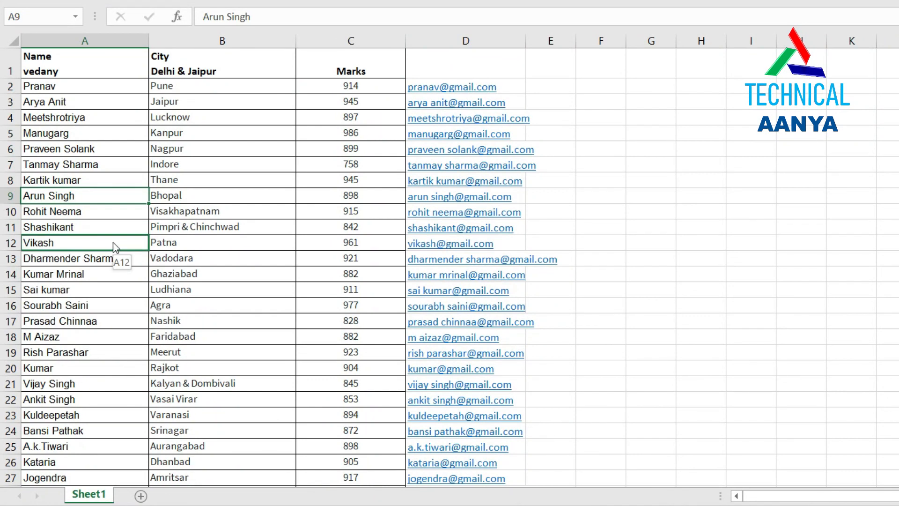
{"action": "left_click_drag", "start_coordinate": [114, 243], "coordinate": [114, 243]}
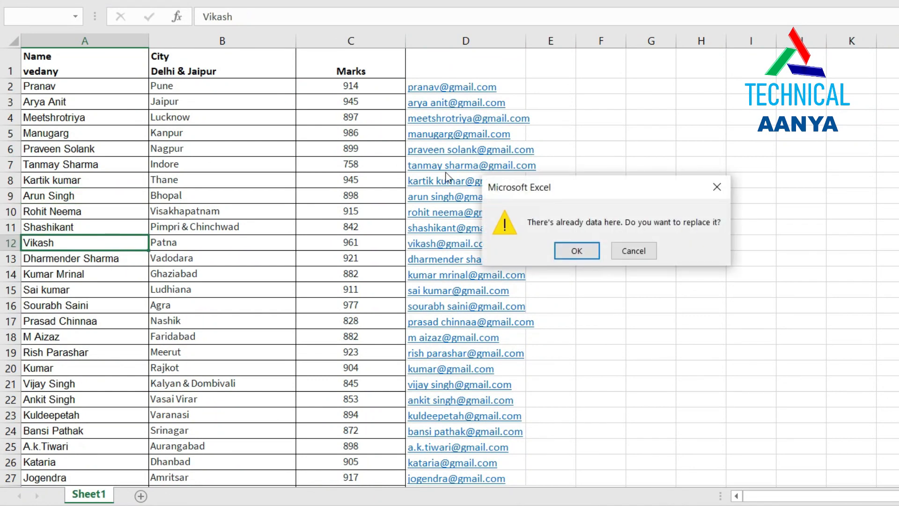
{"action": "left_click", "coordinate": [591, 256]}
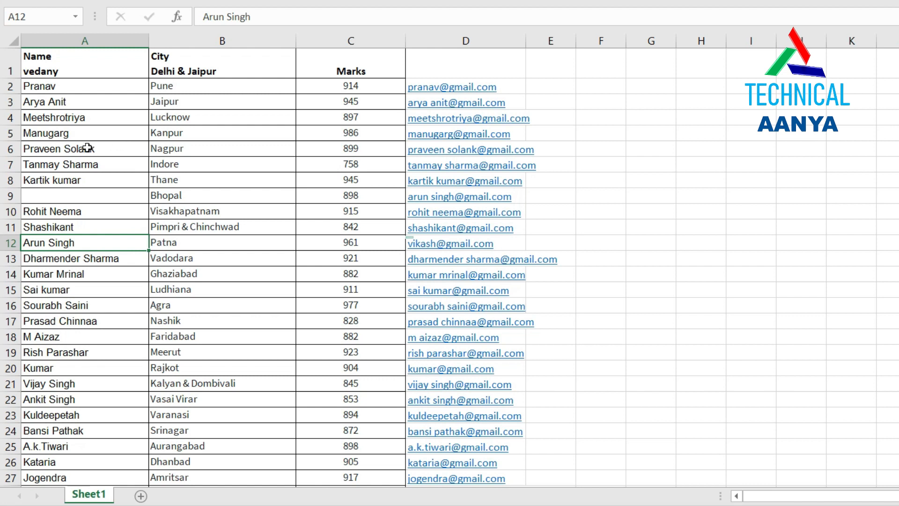
{"action": "left_click", "coordinate": [73, 162]}
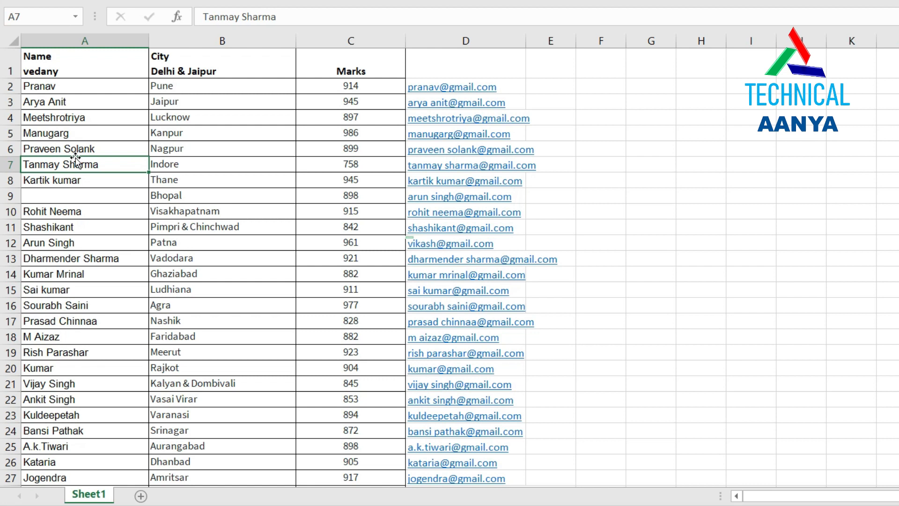
{"action": "left_click_drag", "start_coordinate": [76, 160], "coordinate": [68, 269]}
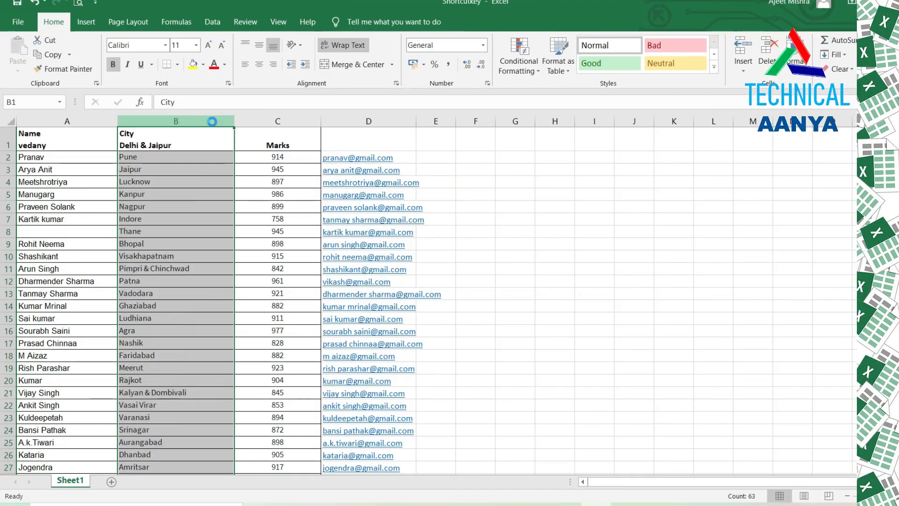
Hide City column B with Ctrl+0 and rows 10–18 with Ctrl+9.
{"action": "key", "text": "ctrl+0"}
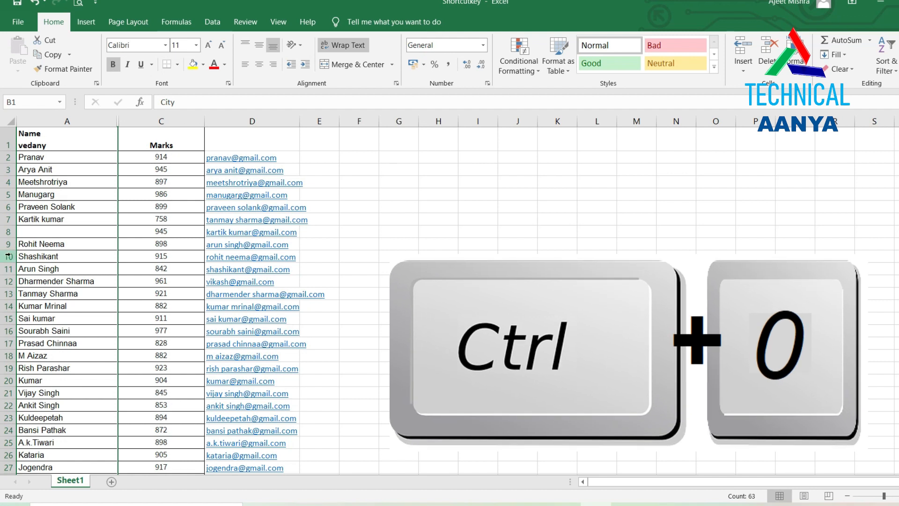
{"action": "left_click_drag", "start_coordinate": [8, 255], "coordinate": [5, 352]}
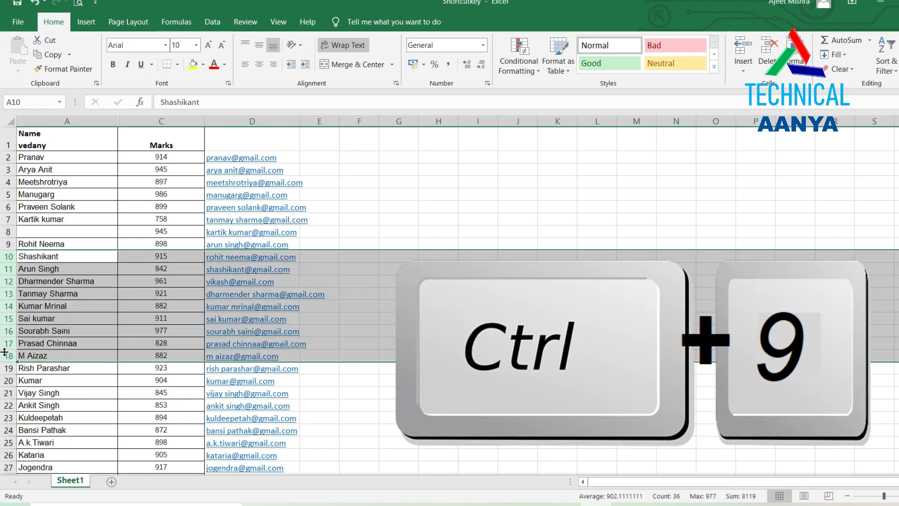
{"action": "key", "text": "ctrl+9"}
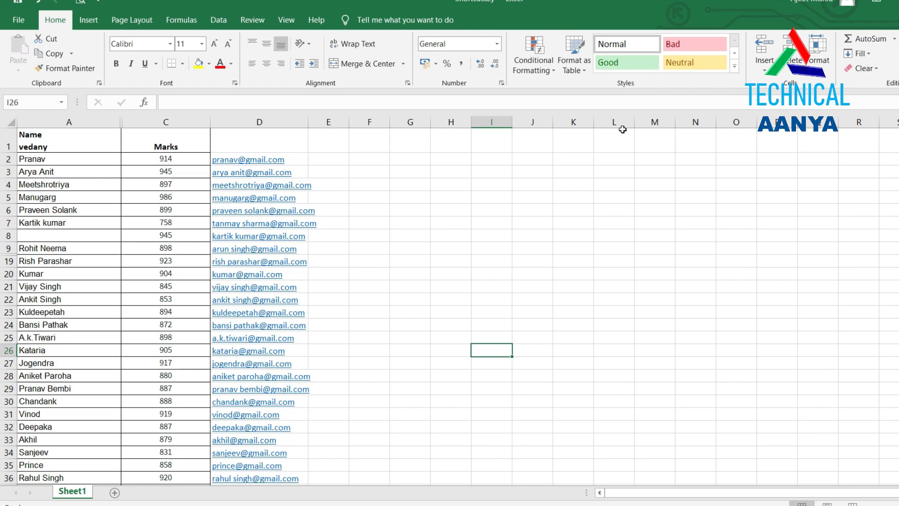
{"action": "key", "text": "ctrl+a"}
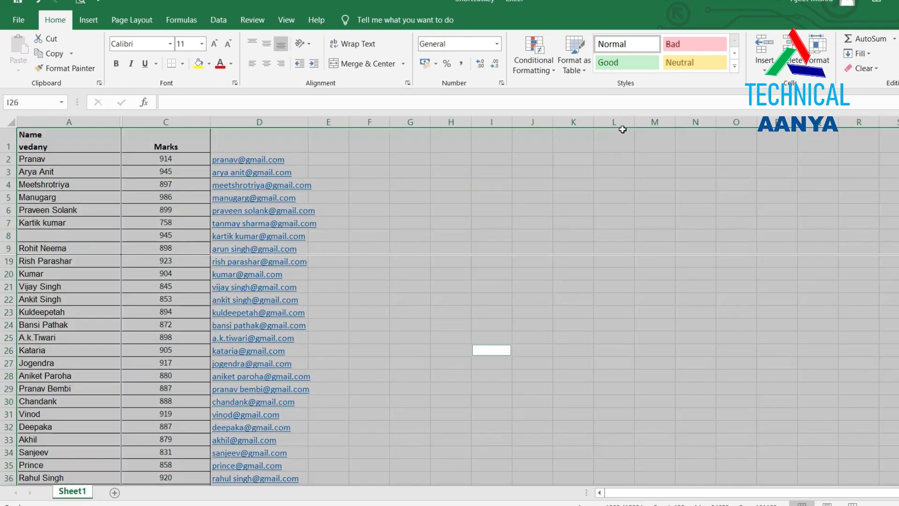
{"action": "key", "text": "alt+semicolon"}
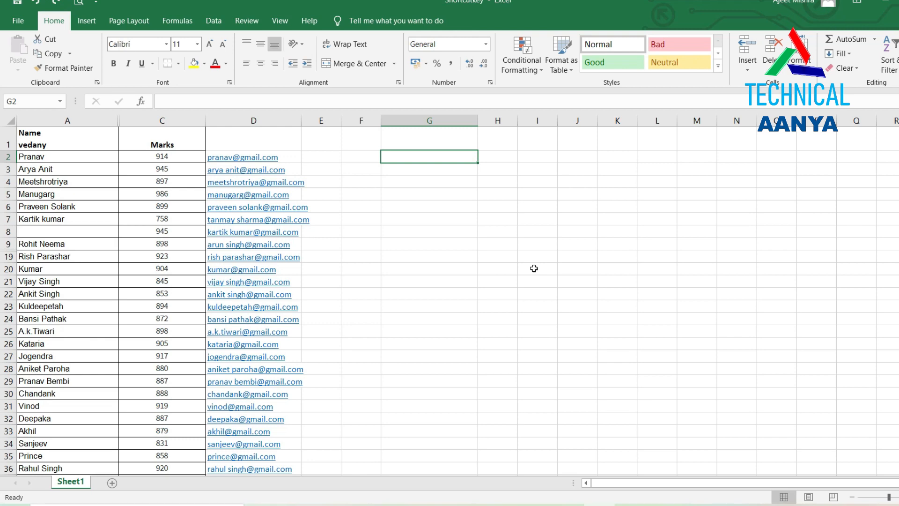
{"action": "key", "text": "ctrl+semicolon"}
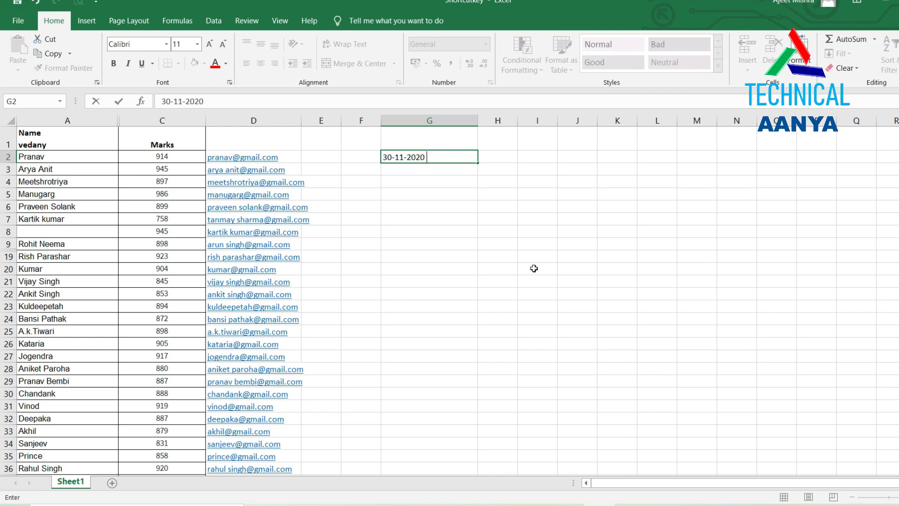
{"action": "key", "text": "ctrl+shift+semicolon"}
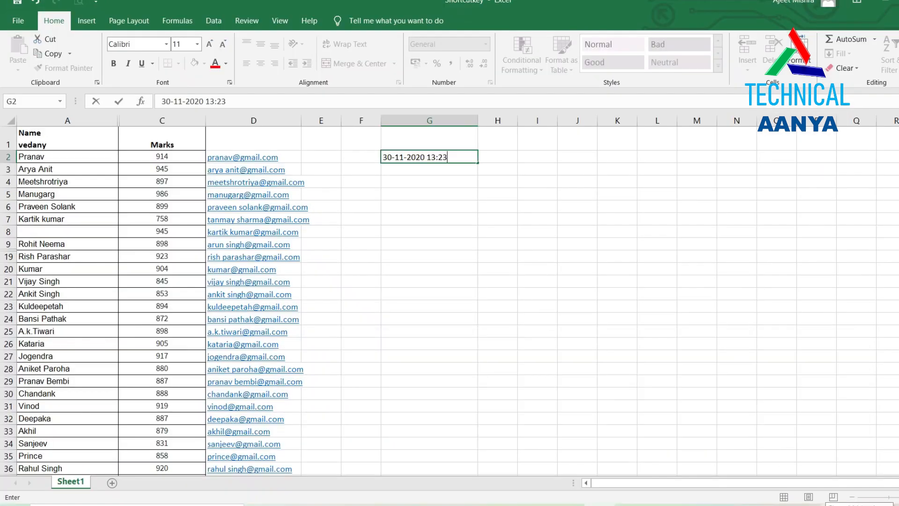
{"action": "key", "text": "Return"}
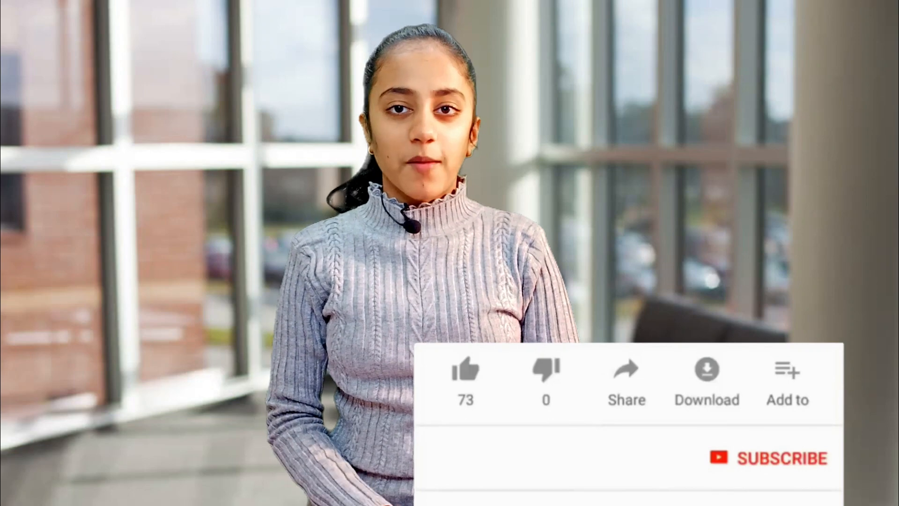